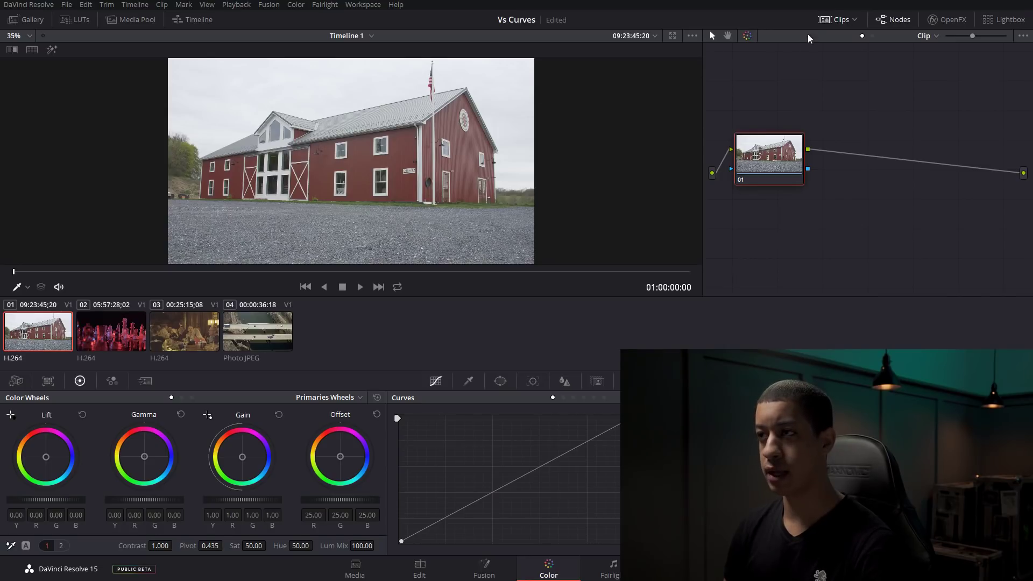
Hide the clip thumbnail strip and park the playhead at 01:00:05:16 in the barn clip, keeping the scopes in view
left_click(837, 20)
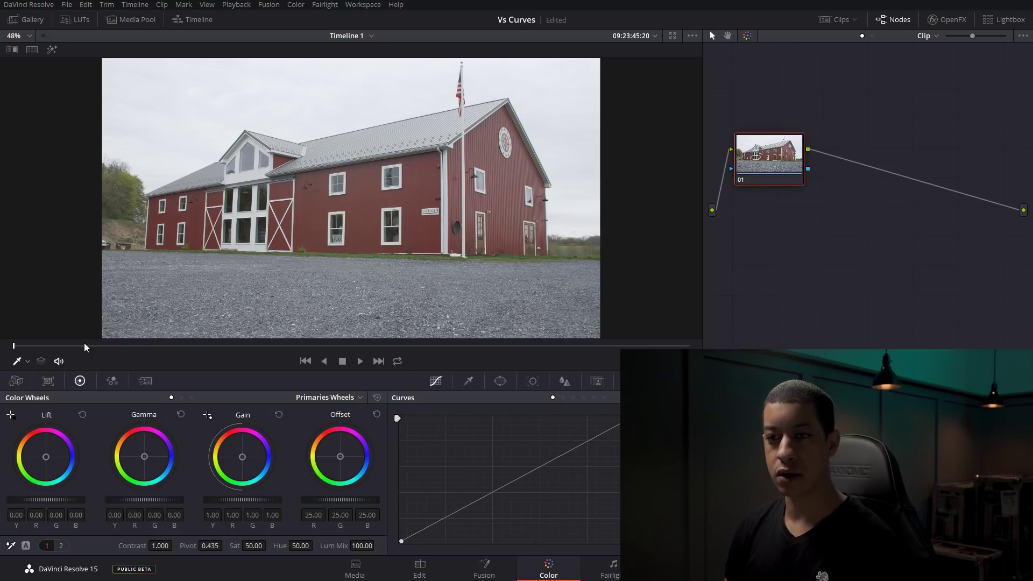
left_click_drag(63, 347, 264, 356)
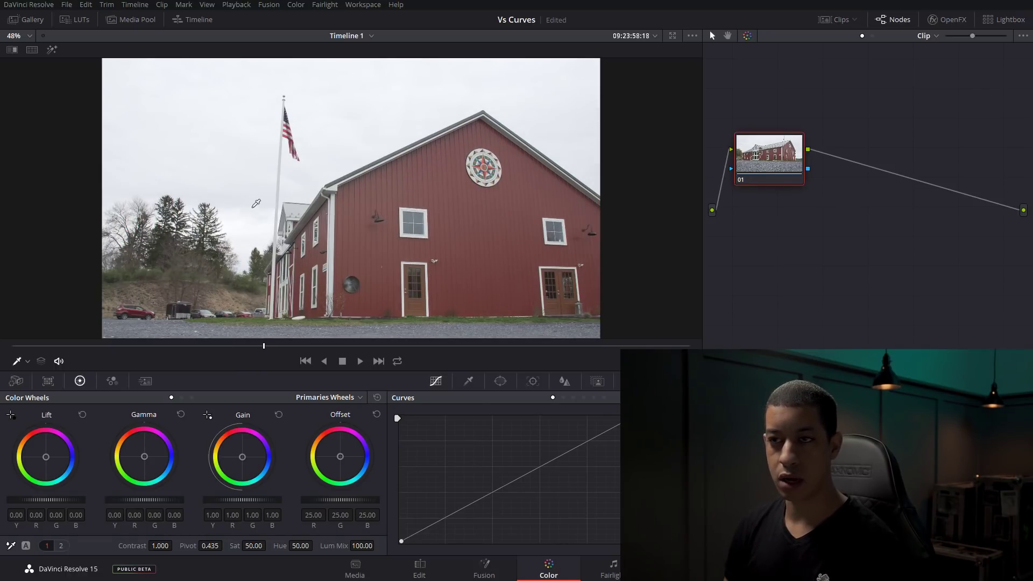
left_click_drag(376, 345, 123, 350)
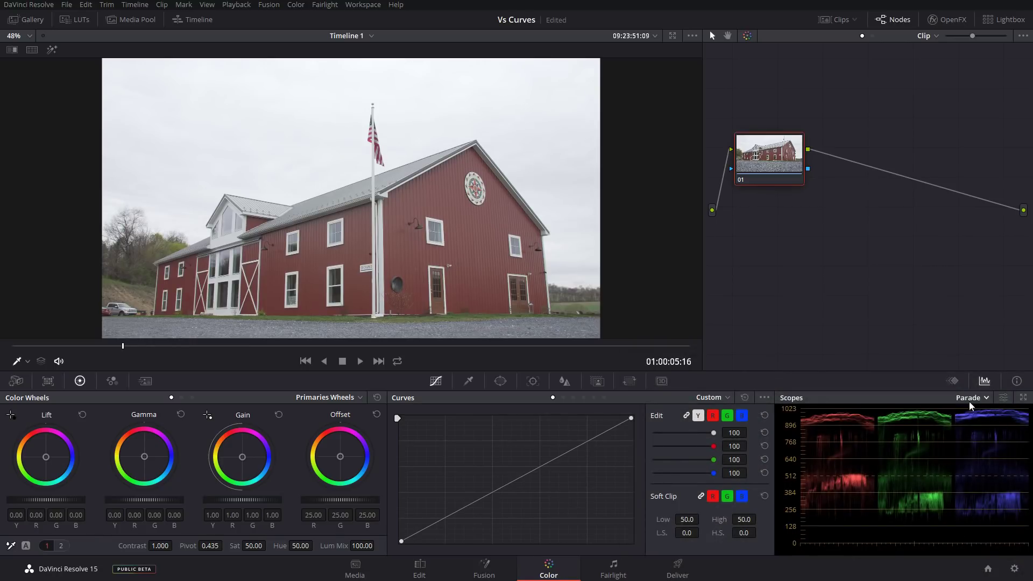
left_click(953, 381)
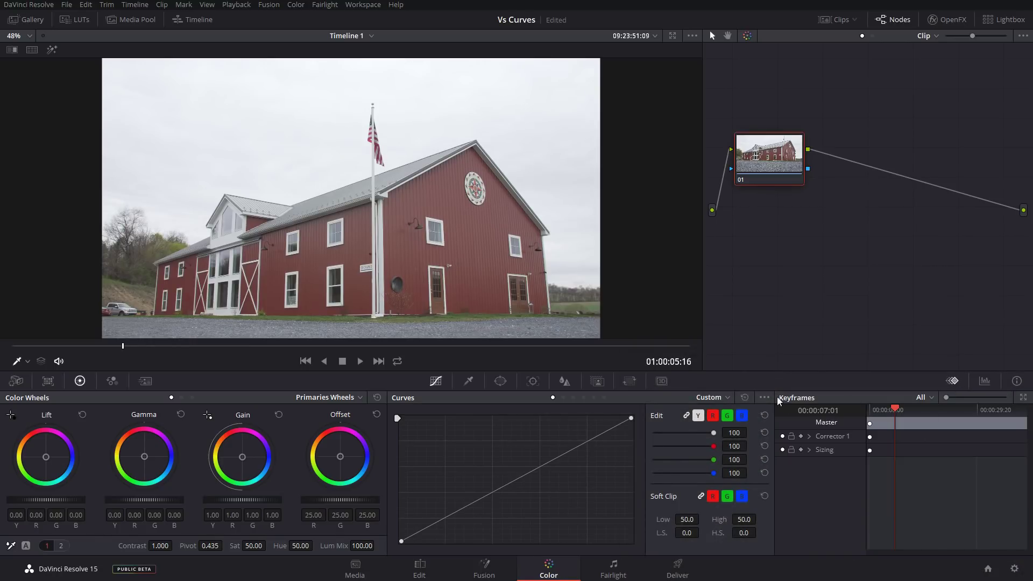
left_click(984, 382)
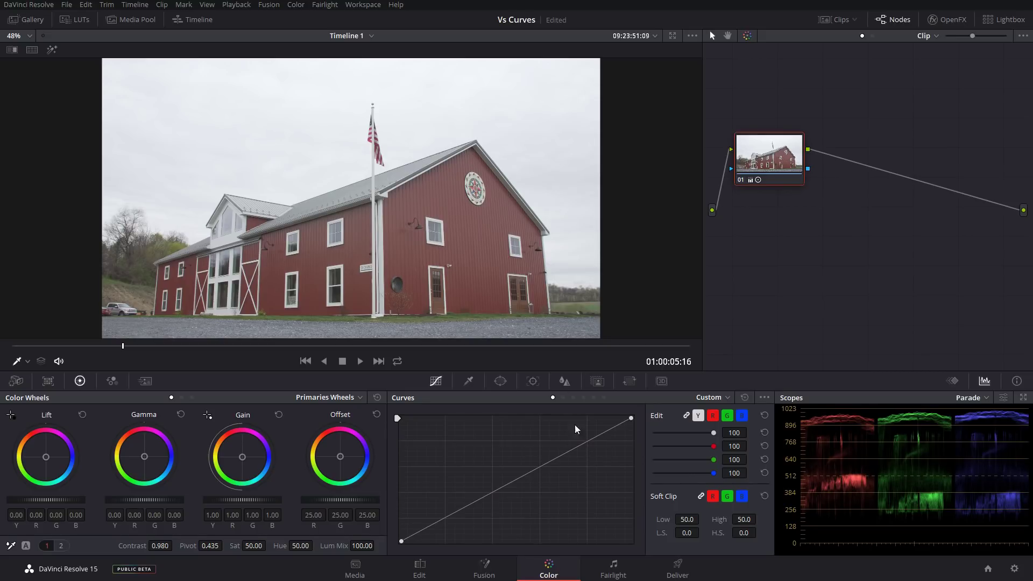
Try reshaping the barn shot's contrast with a shadow point and a highlight point on the custom curve, and reset the curves
left_click(584, 441)
left_click_drag(472, 502, 479, 520)
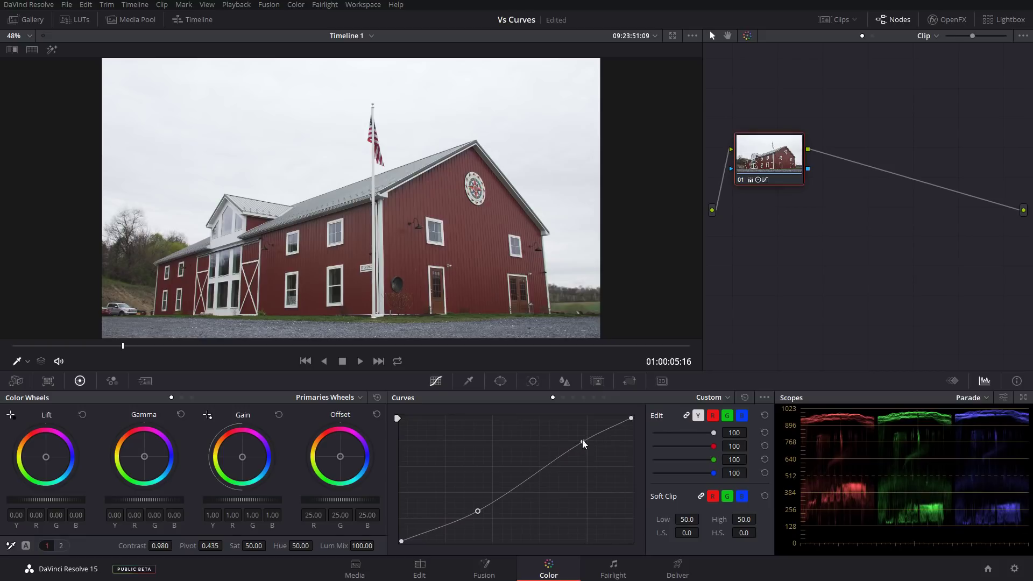
left_click_drag(583, 442, 577, 438)
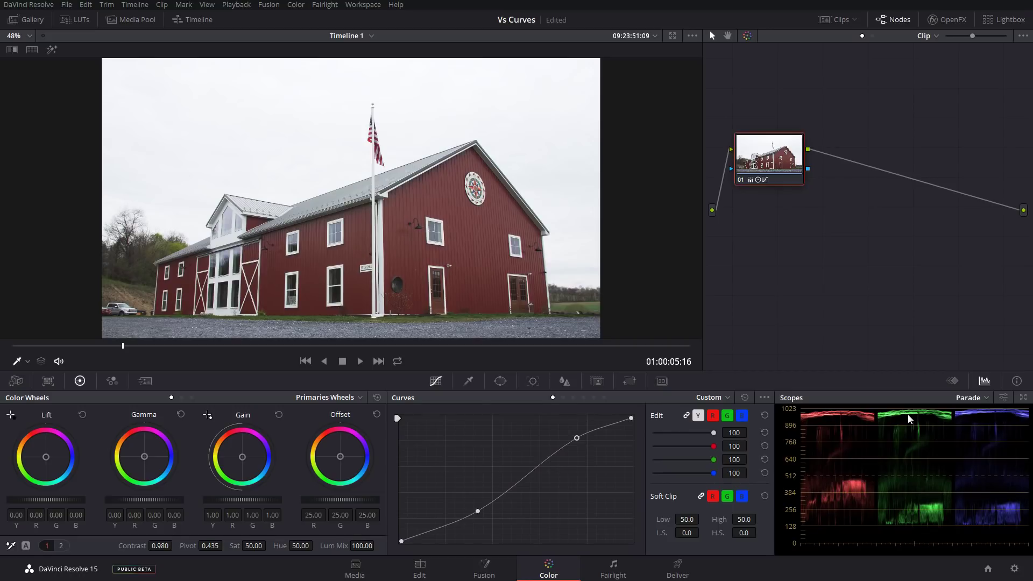
left_click_drag(569, 440, 595, 449)
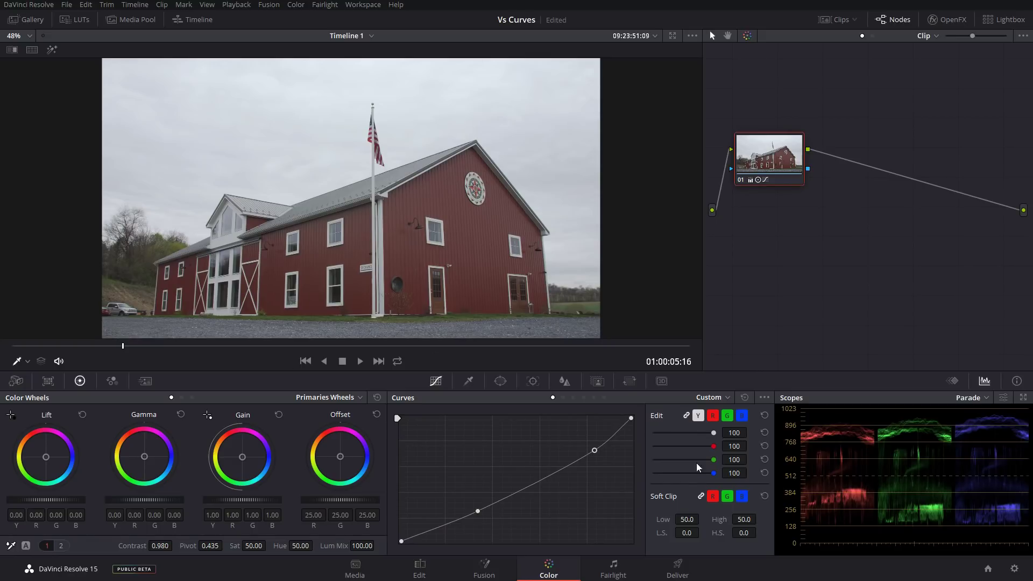
left_click(746, 400)
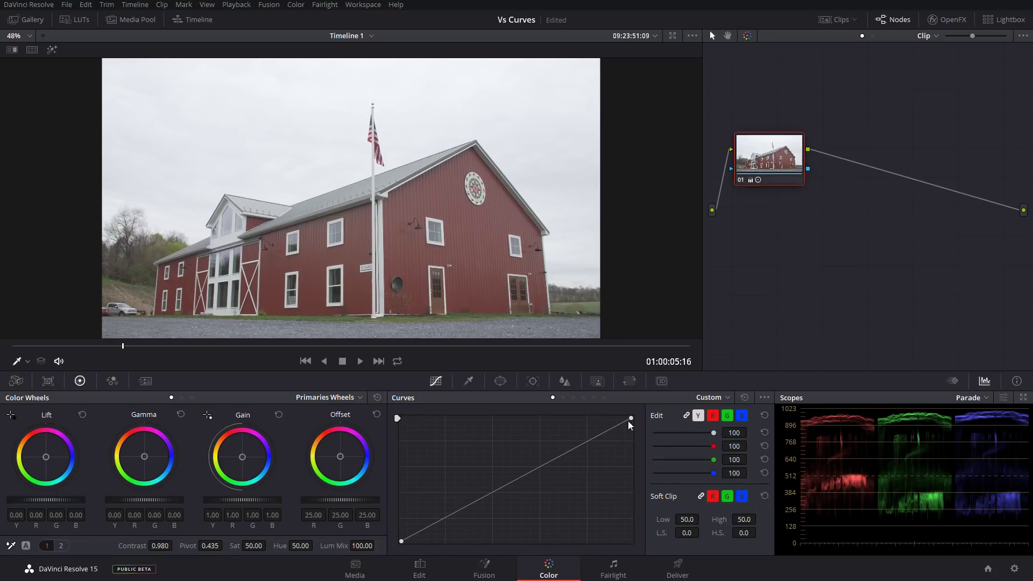
Sample the red barn wall with the HSL qualifier and highlight the selection in the viewer
left_click(469, 381)
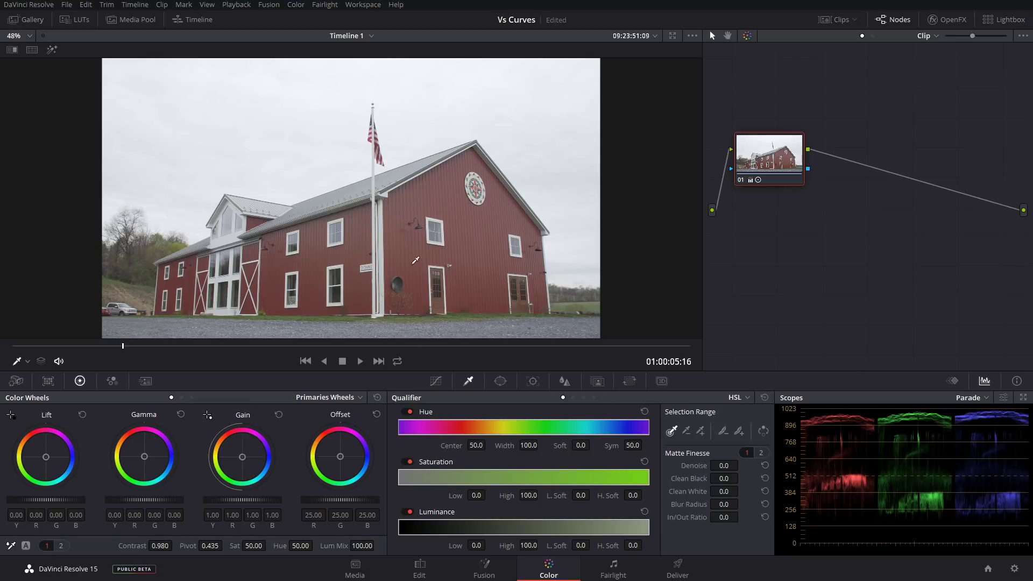
left_click(451, 190)
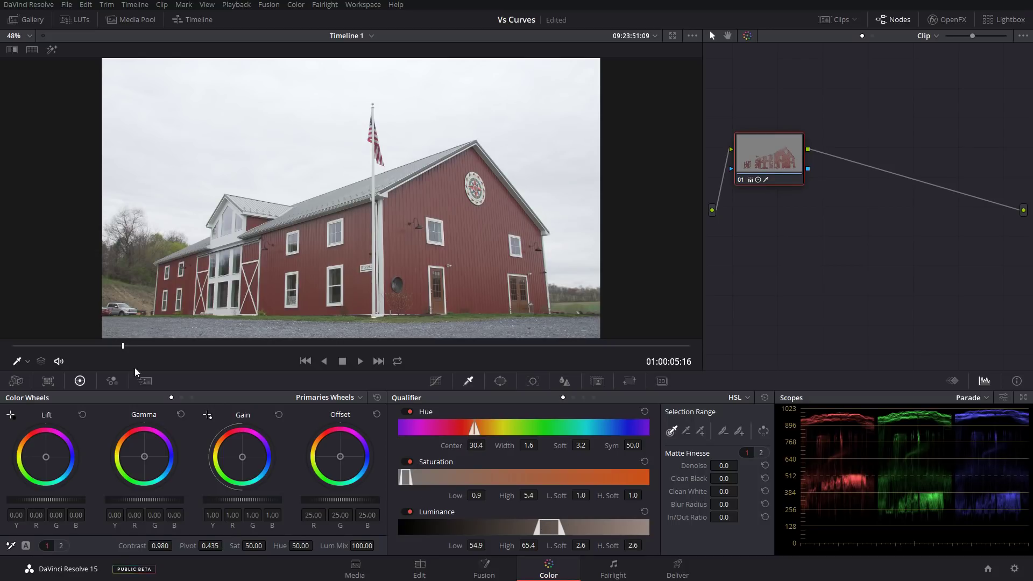
left_click(53, 53)
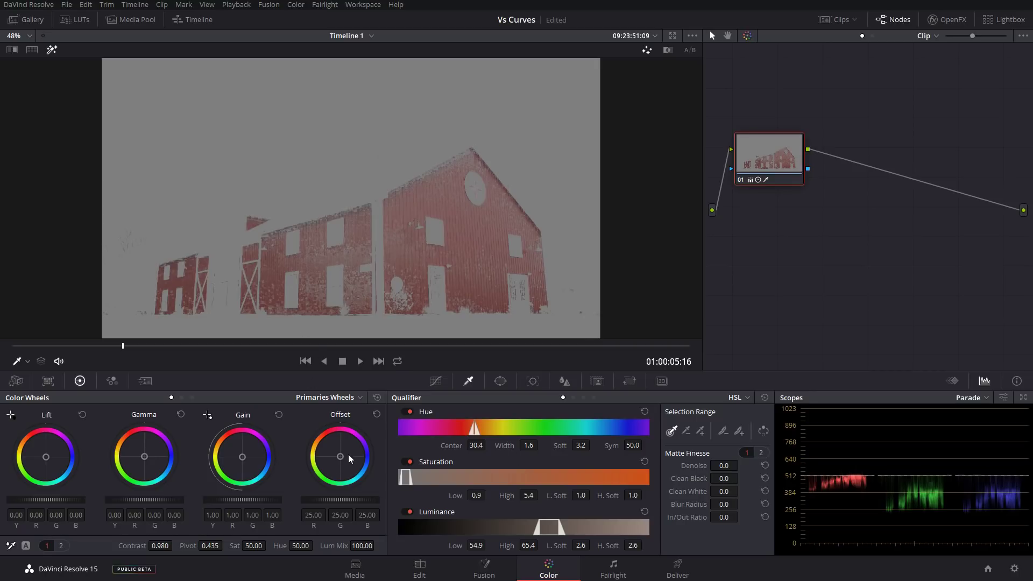
Try recoloring the qualified red wall with the Offset wheel and its master level, viewing the full image without the highlight
left_click_drag(337, 455, 343, 459)
left_click_drag(341, 500, 366, 500)
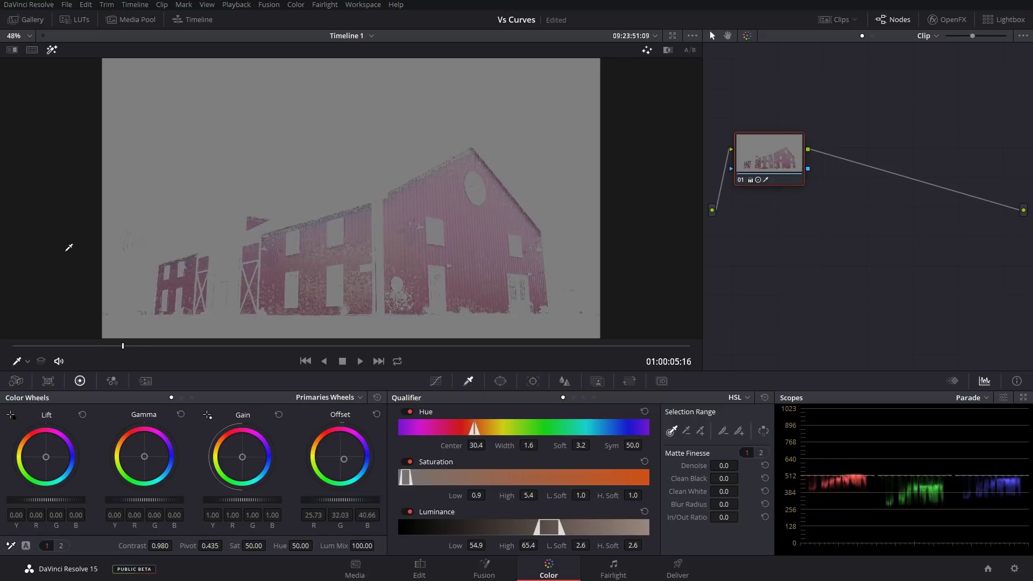
left_click(52, 50)
left_click_drag(349, 499, 340, 500)
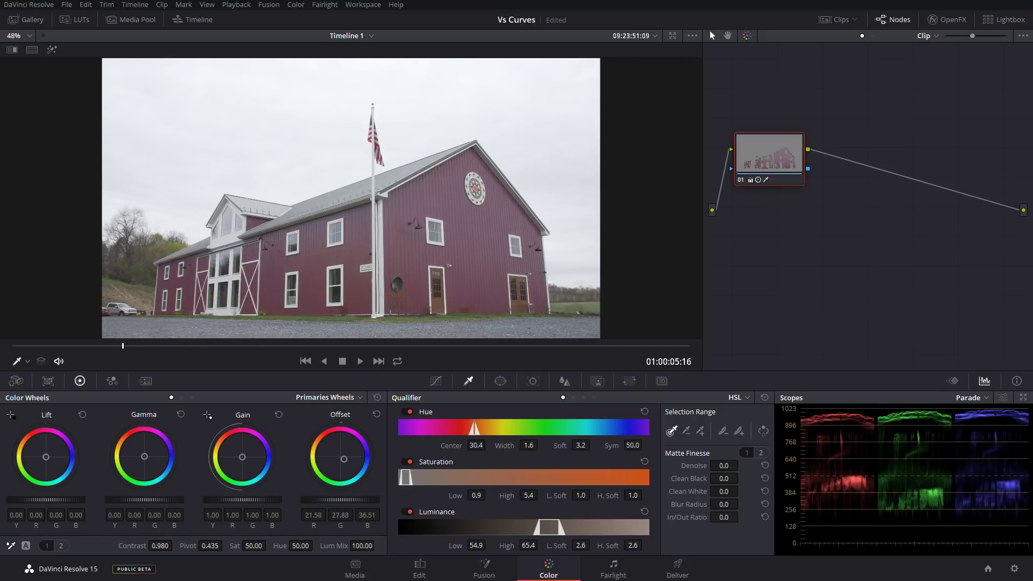
left_click_drag(341, 454, 337, 462)
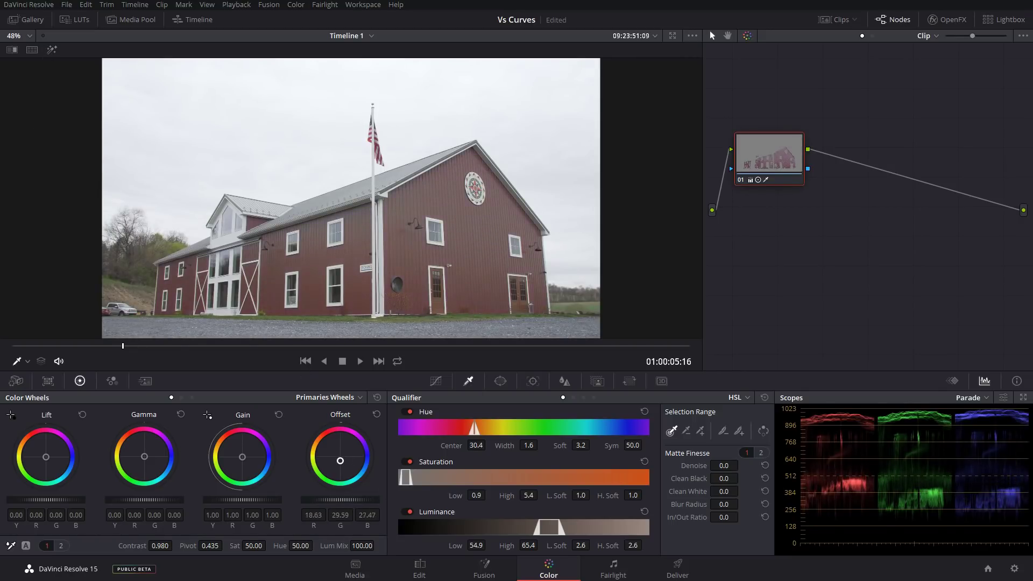
Reset all primaries adjustments and the HSL qualifier on the node
left_click(376, 414)
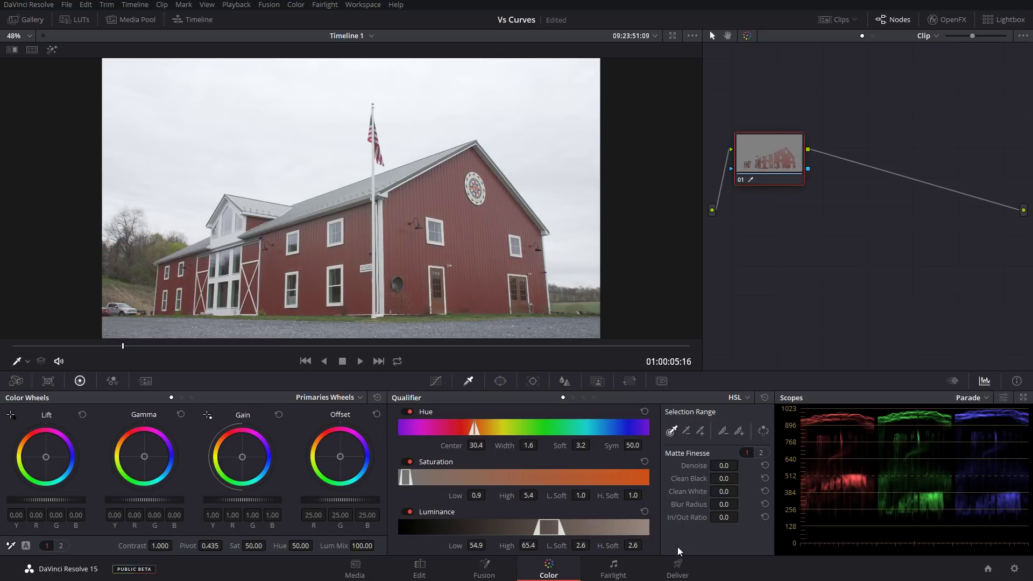
left_click(765, 397)
Limit the qualifier to luminance by disabling Hue and Saturation, and raise Luminance Low to 63.4 while checking the highlighted selection
left_click(52, 50)
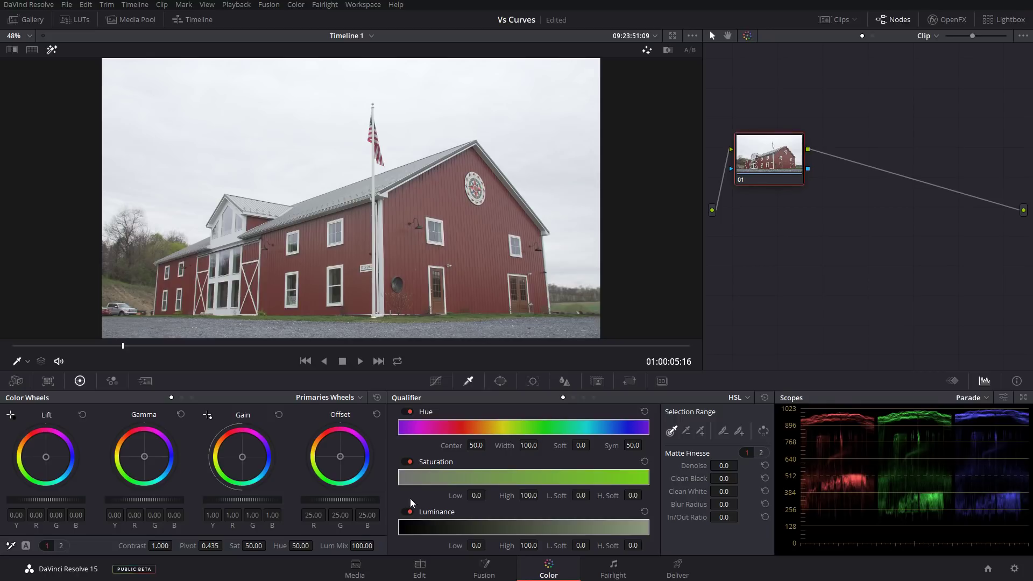
left_click(407, 462)
left_click(408, 411)
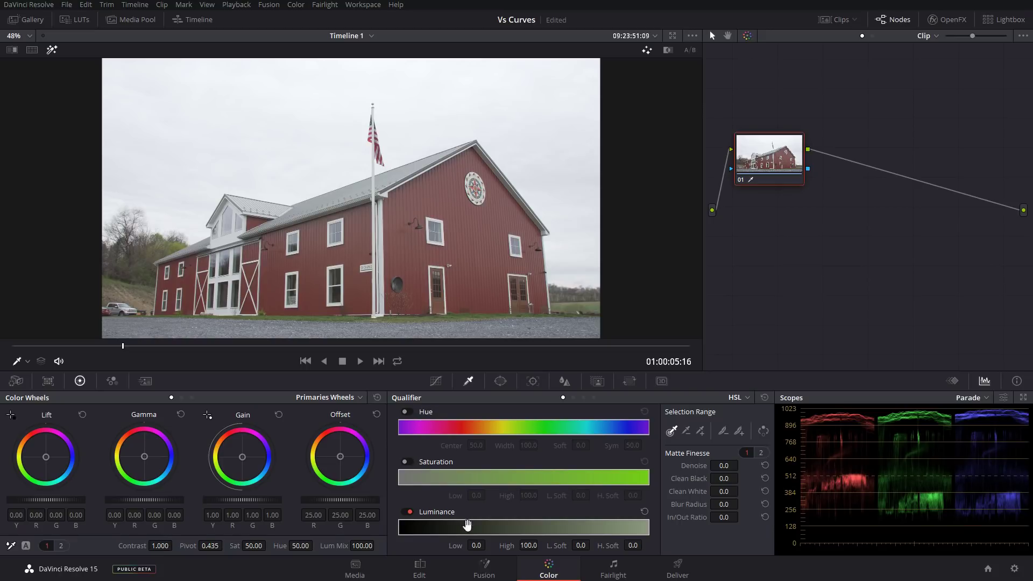
left_click_drag(488, 545, 522, 544)
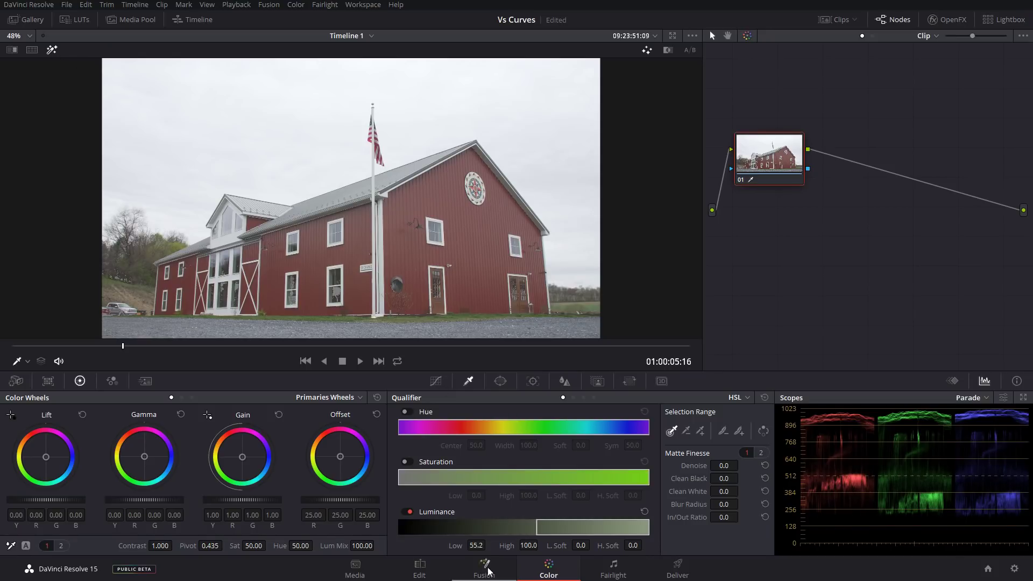
left_click_drag(476, 546, 489, 544)
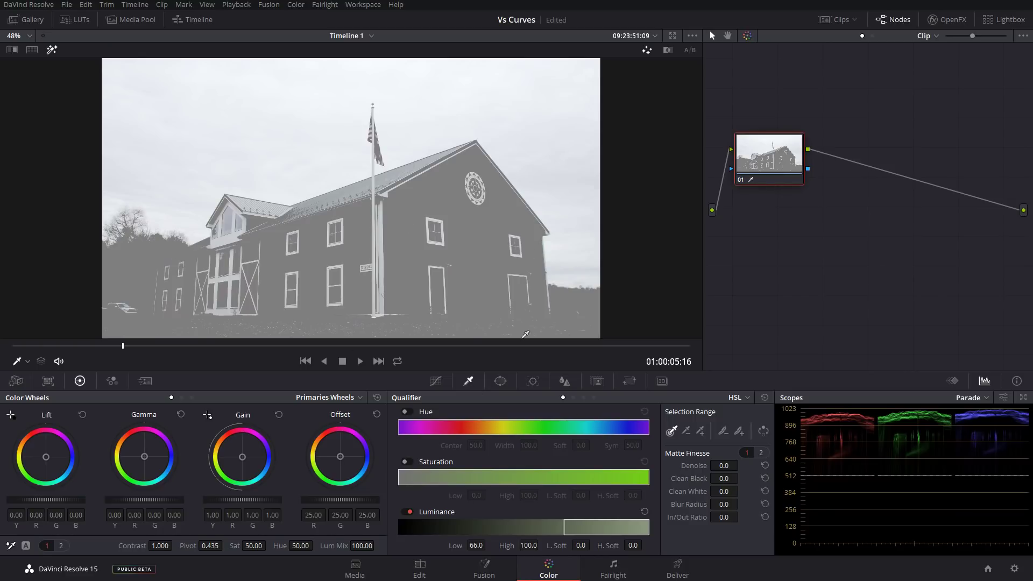
left_click_drag(485, 544, 475, 544)
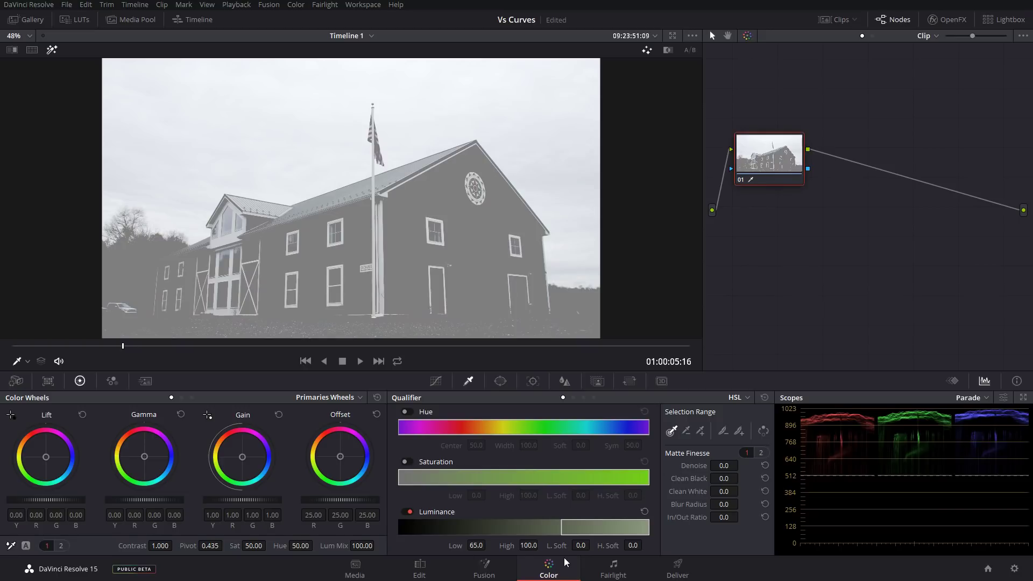
mouse_move(475, 545)
left_mouse_down()
mouse_move(465, 542)
mouse_move(484, 545)
left_mouse_up()
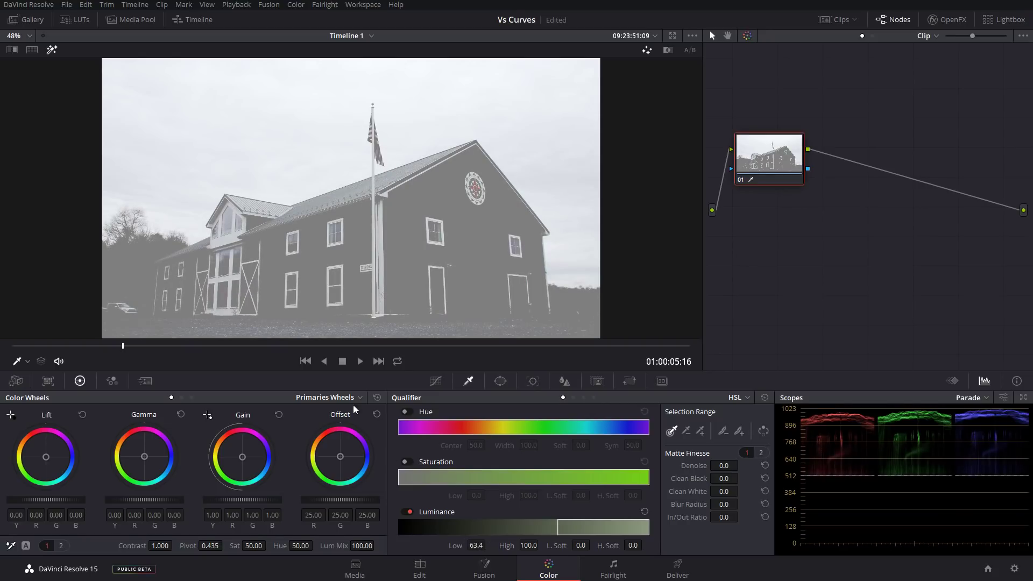
left_click(52, 50)
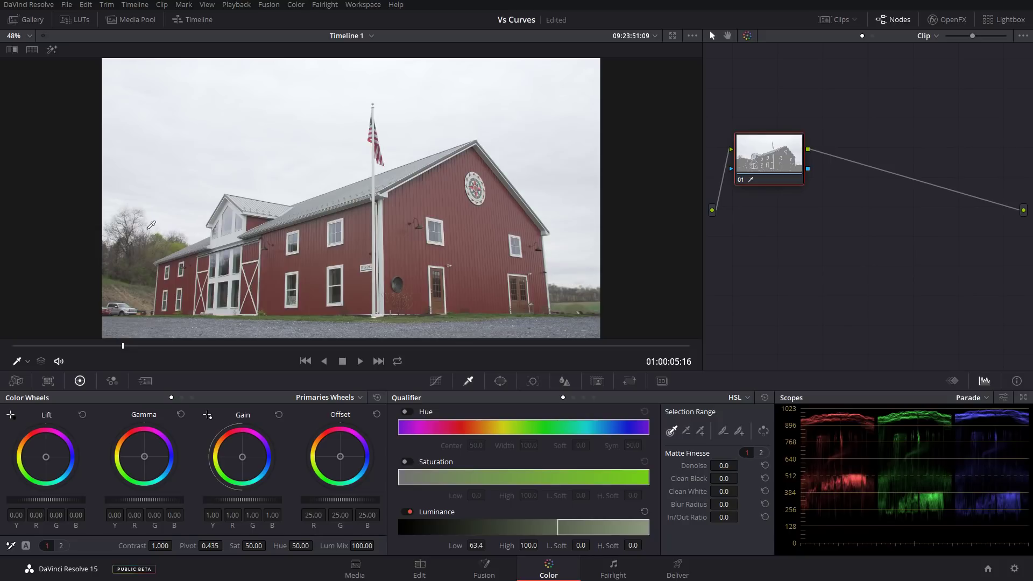
Refine the sky's luminance key to Low 71.5 and L. Soft 5.3 using the highlight view
left_click(52, 49)
left_click_drag(489, 545, 503, 545)
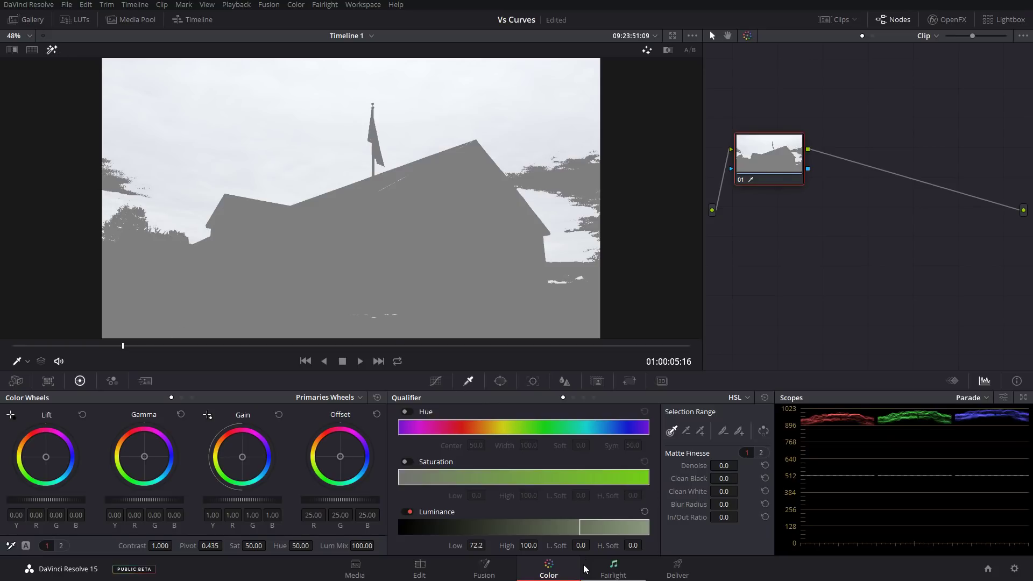
left_click_drag(582, 550, 599, 553)
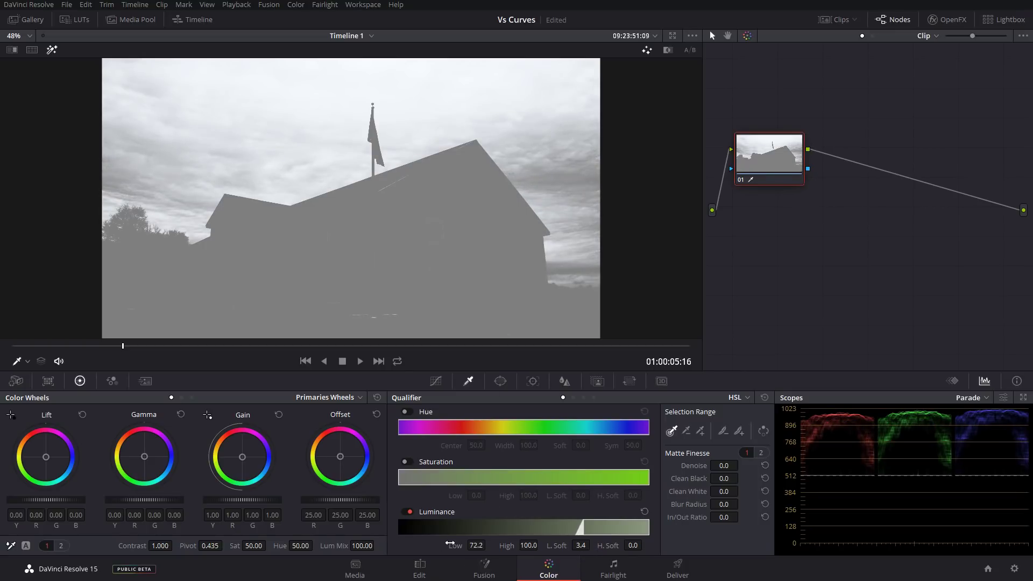
left_click_drag(476, 546, 489, 545)
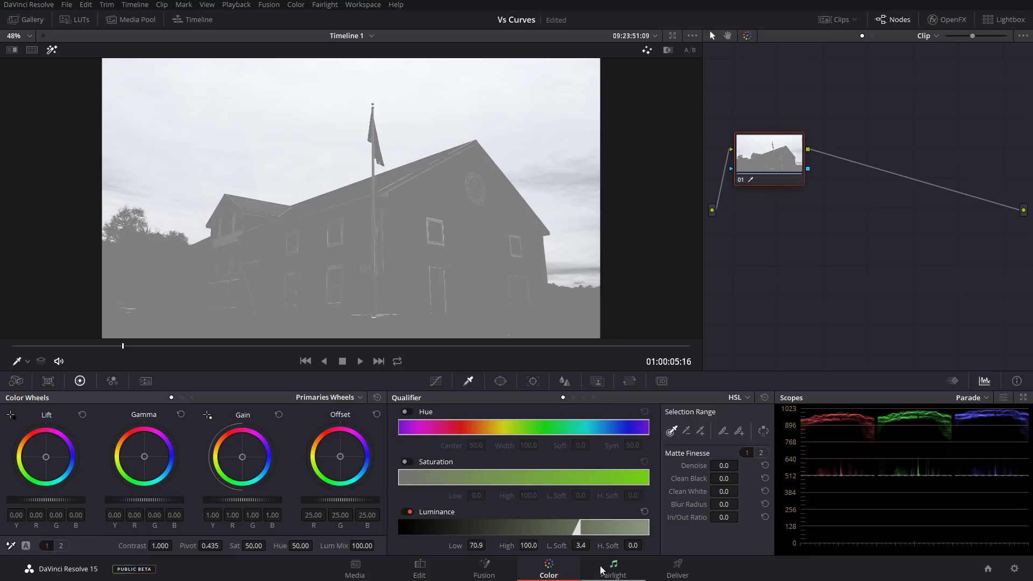
left_click_drag(595, 550, 593, 545)
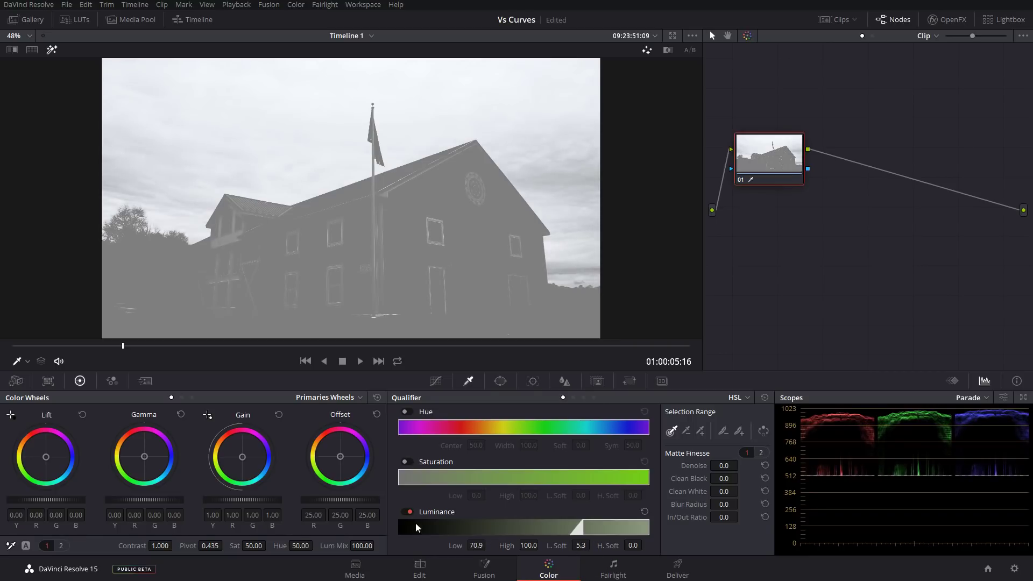
left_click_drag(477, 546, 489, 546)
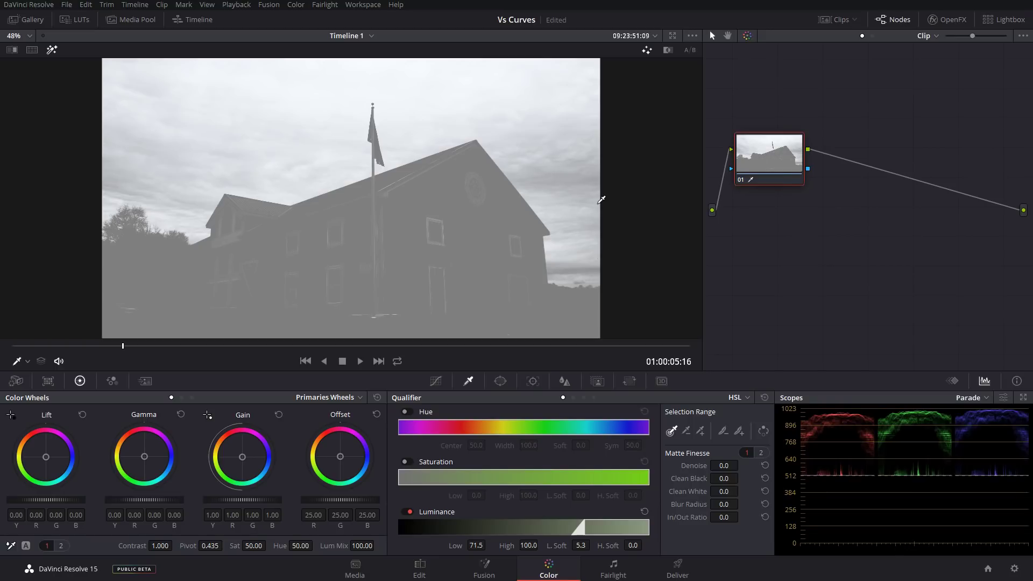
left_click(51, 50)
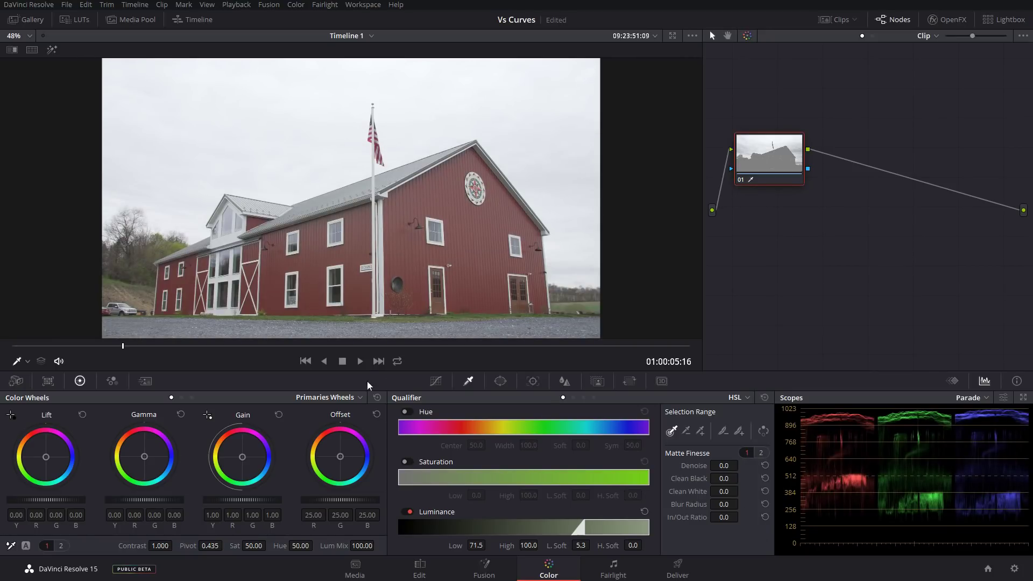
Try adding contrast to the qualified sky with two highlight points on the custom curve, check other frames, and reset the curves
left_click(437, 381)
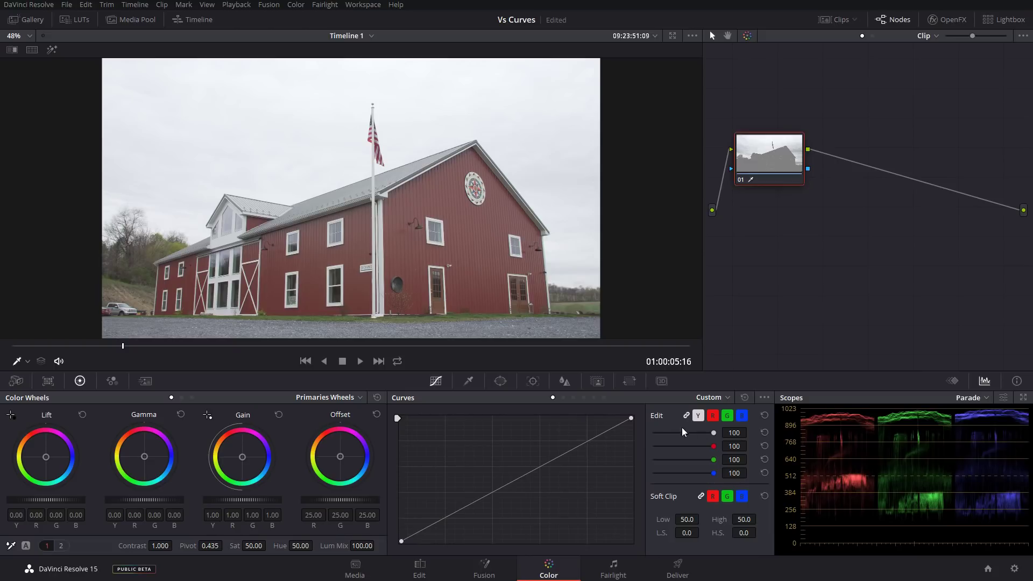
left_click_drag(633, 419, 638, 420)
left_click_drag(583, 442, 595, 460)
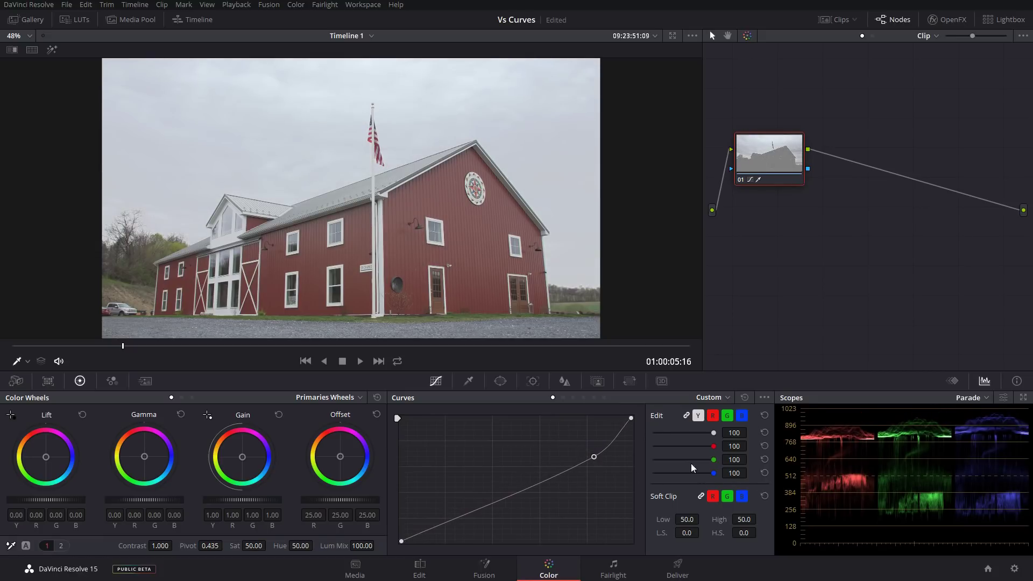
left_click_drag(617, 434, 611, 431)
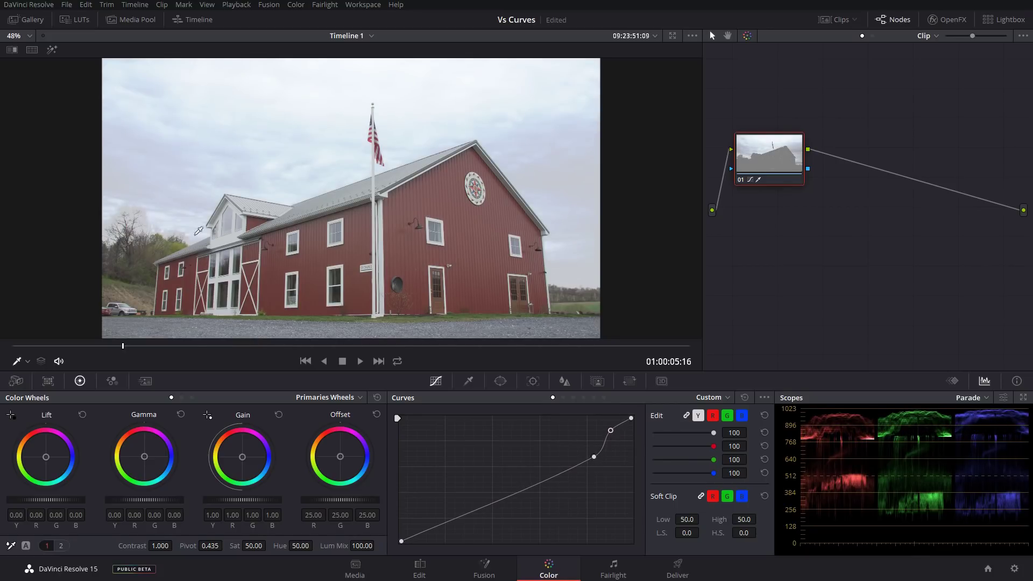
left_click_drag(157, 354, 227, 350)
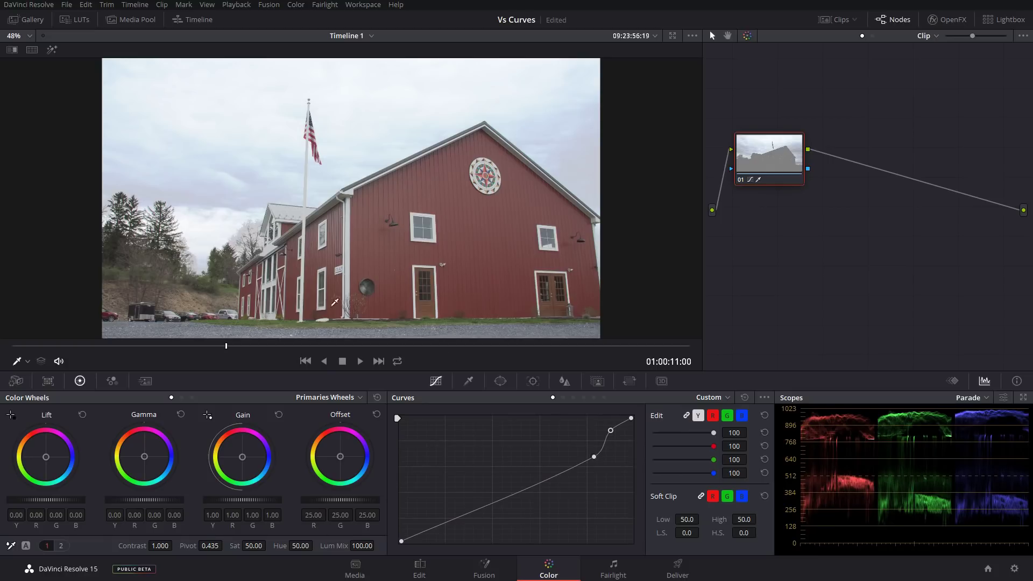
left_click_drag(226, 346, 166, 353)
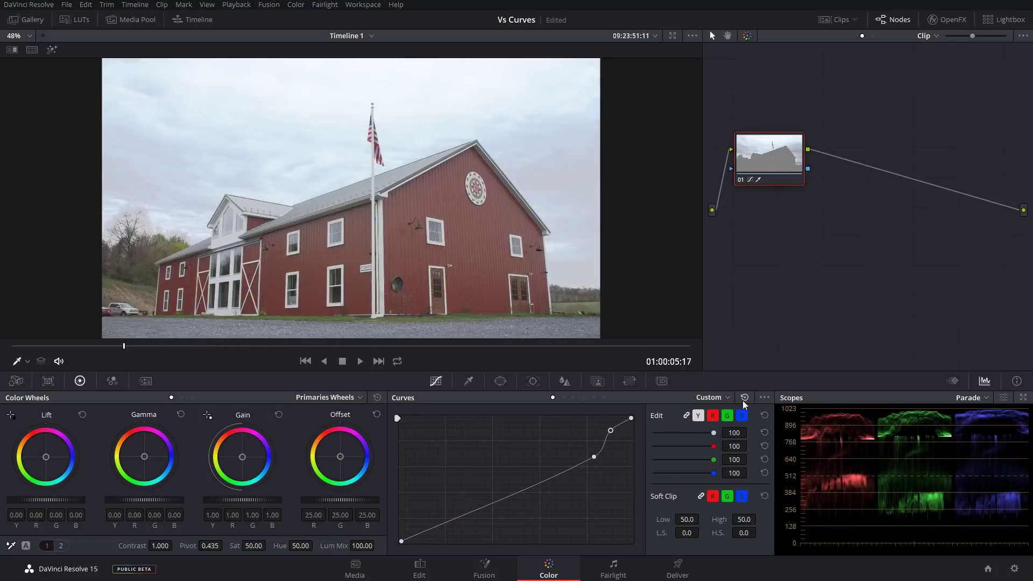
left_click(745, 399)
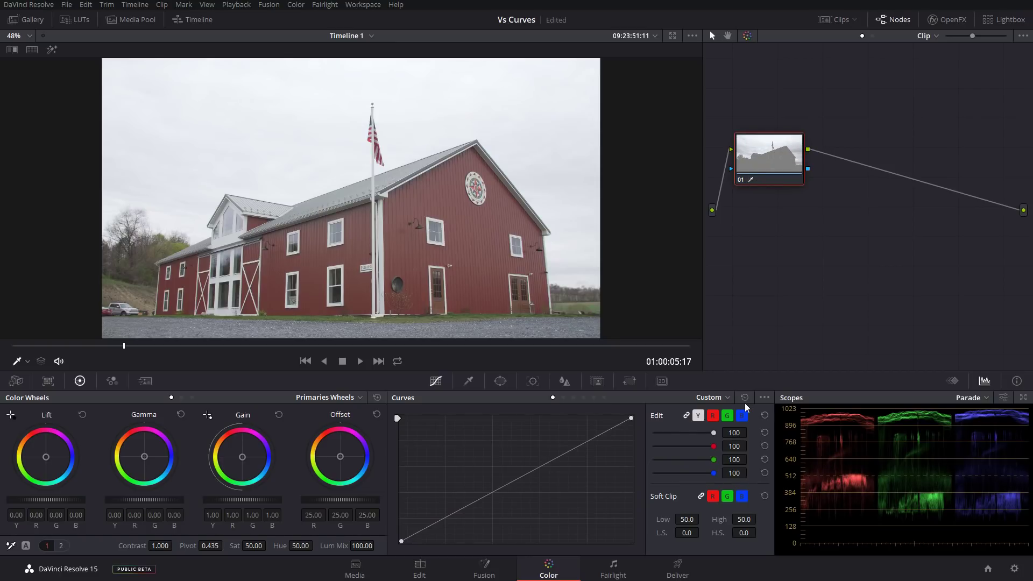
Set the qualified sky's contrast to 1.656, pivot to 0.954 and midtone detail to -0.33, checking another frame and the qualifier
left_click_drag(160, 545, 204, 553)
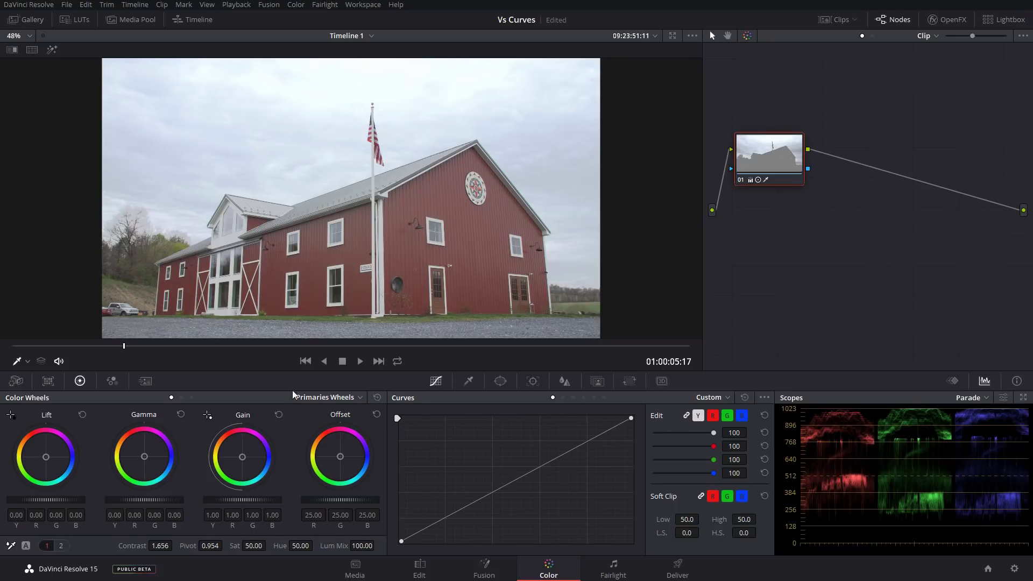
mouse_move(149, 348)
left_mouse_down()
mouse_move(316, 350)
mouse_move(142, 350)
left_mouse_up()
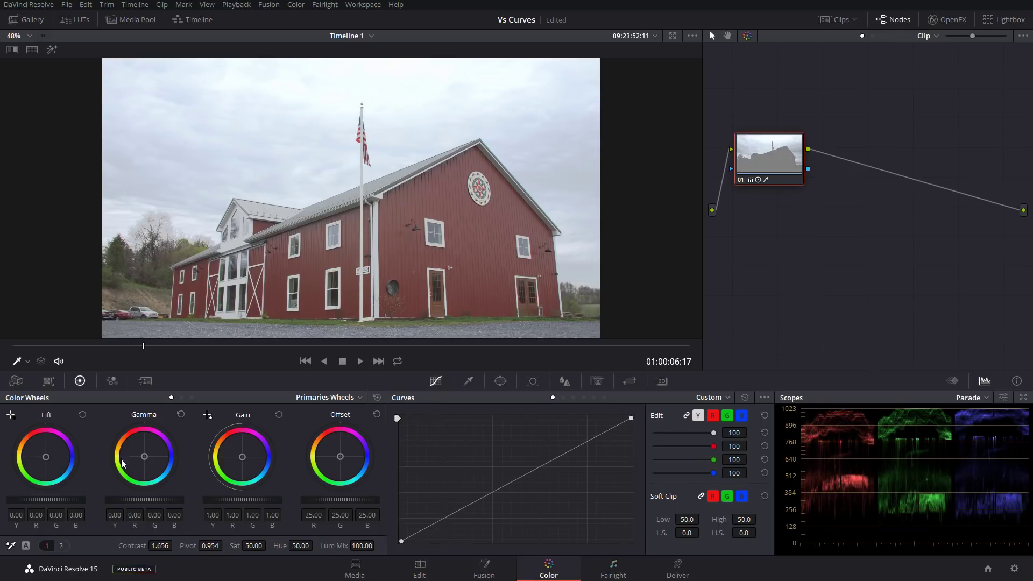
left_click(66, 546)
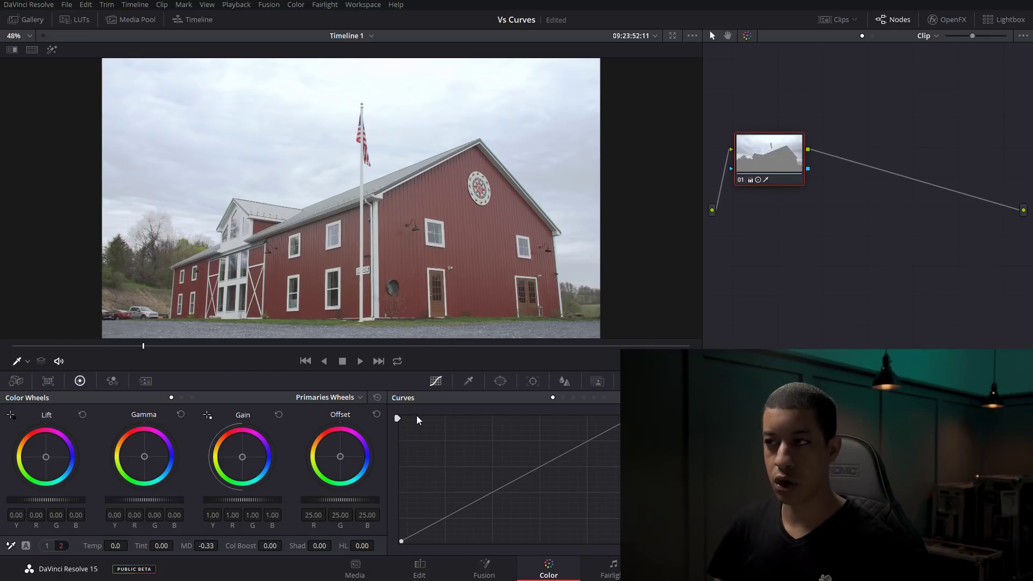
left_click(468, 381)
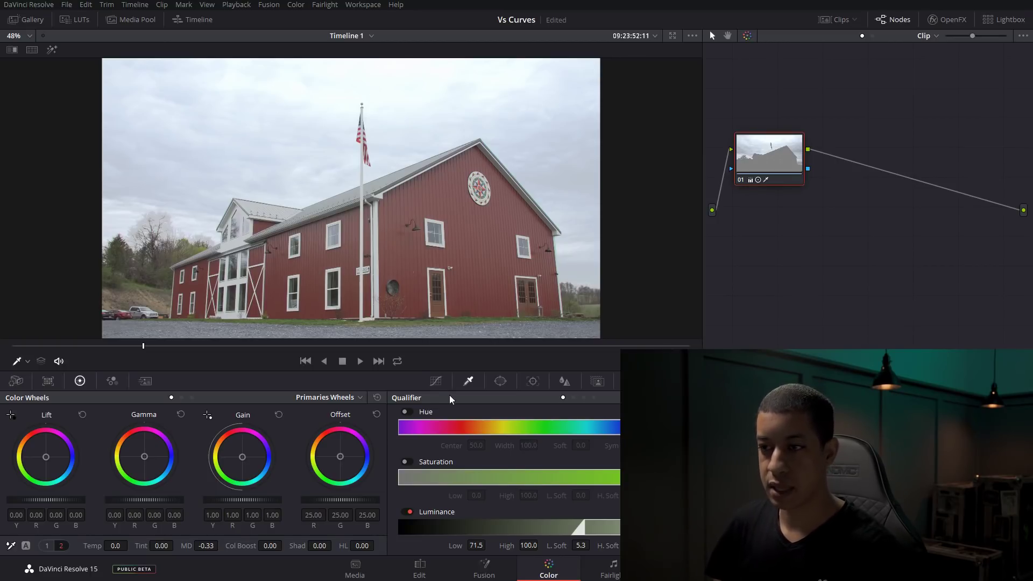
left_click(435, 382)
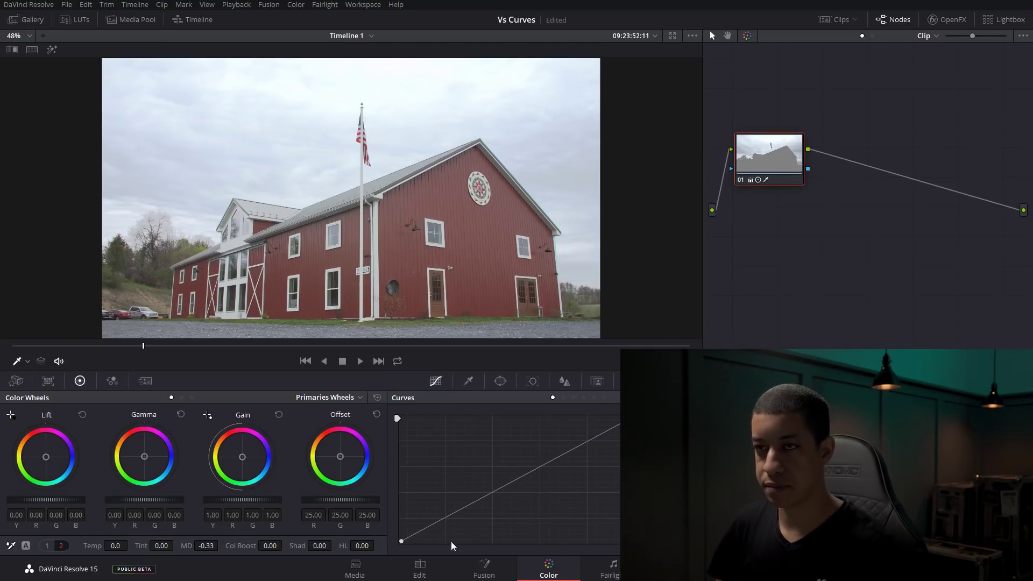
Switch to the chess pieces clip, hide the clip thumbnails, and play to the frame at 01:00:48:02
left_click(835, 20)
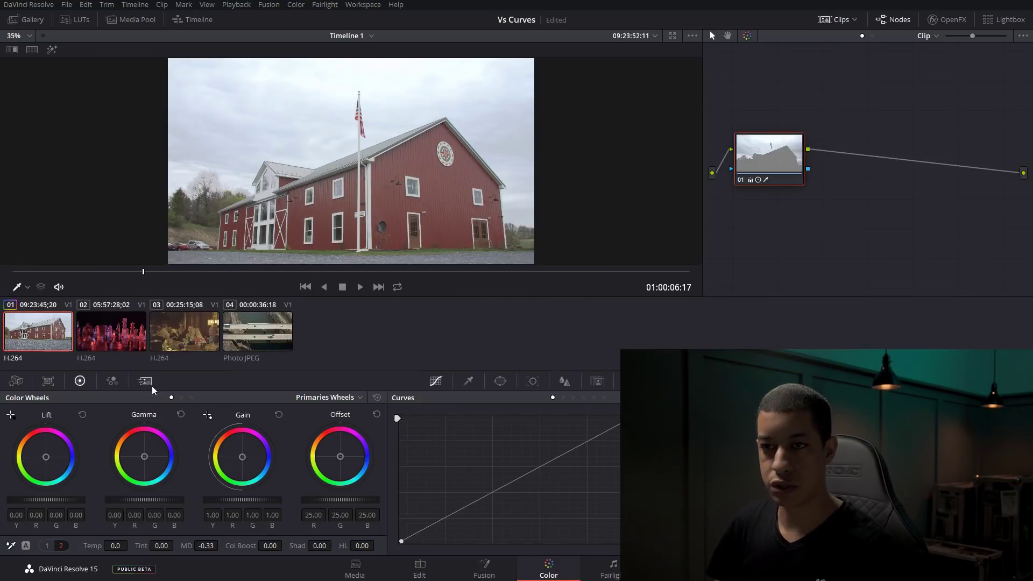
left_click(115, 344)
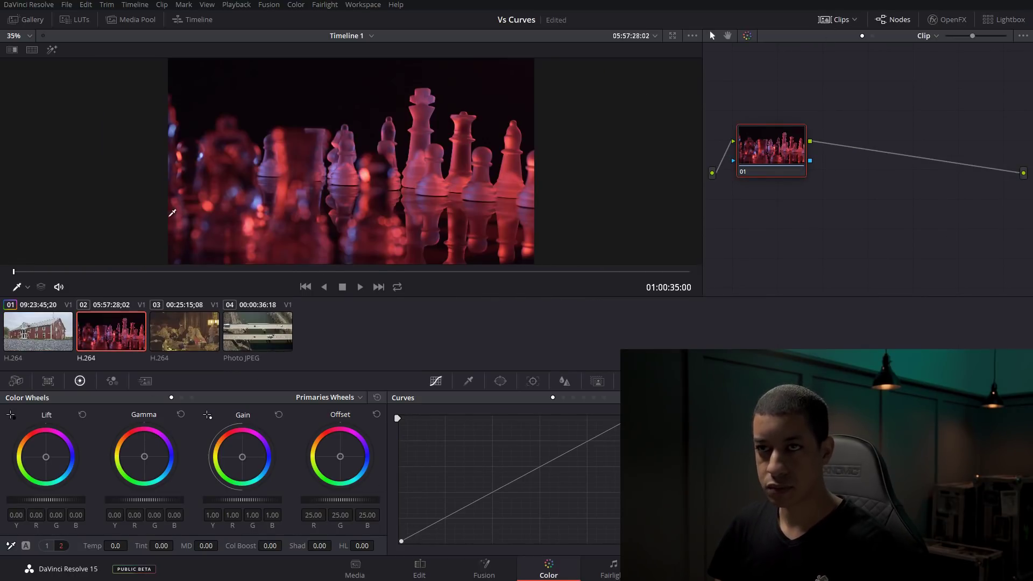
left_click(833, 20)
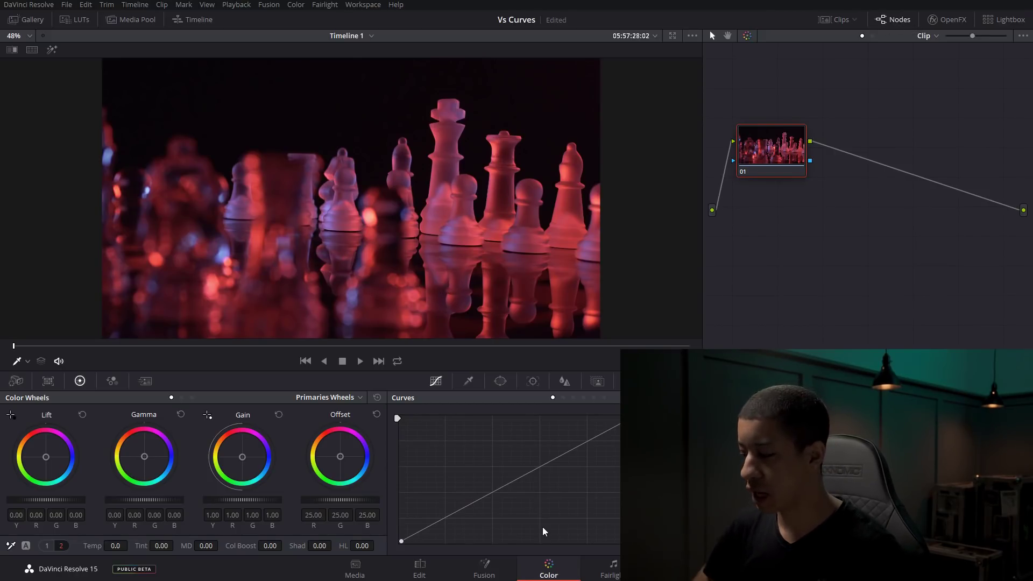
left_click(531, 508)
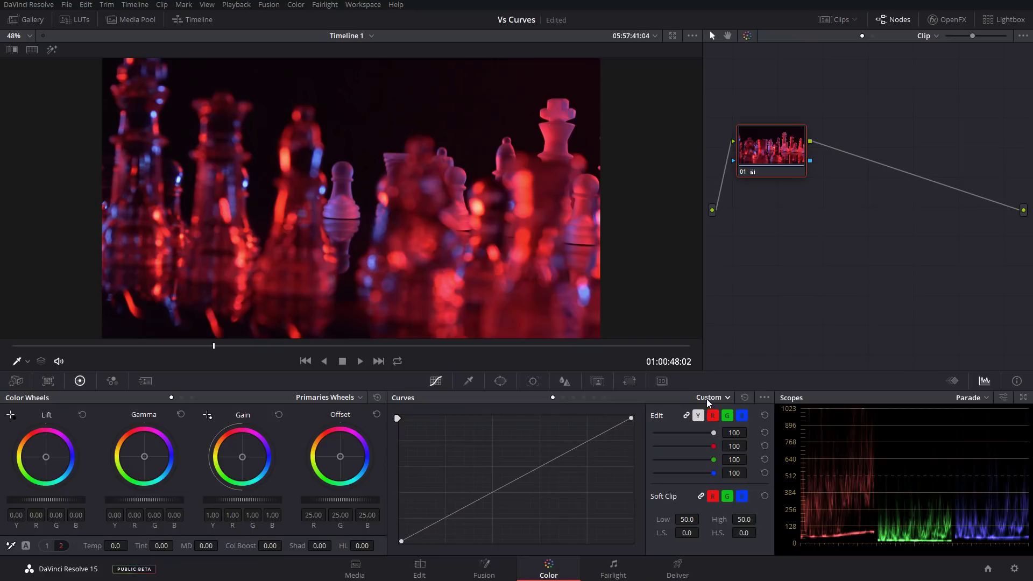
Unlink the custom curve channels, try a luminance-only bend in the highlights, and reset the edit curves
left_click(704, 397)
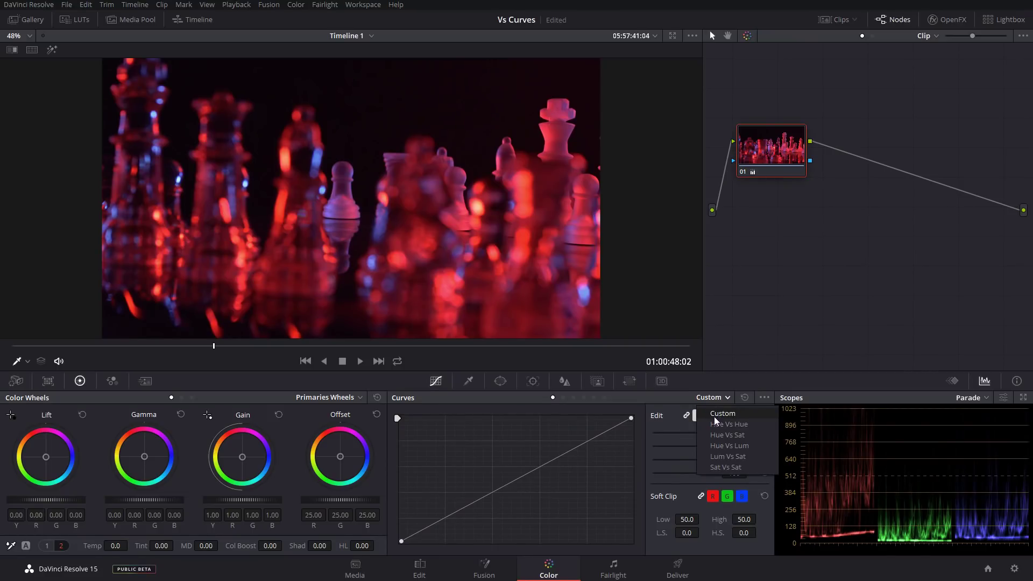
left_click(715, 416)
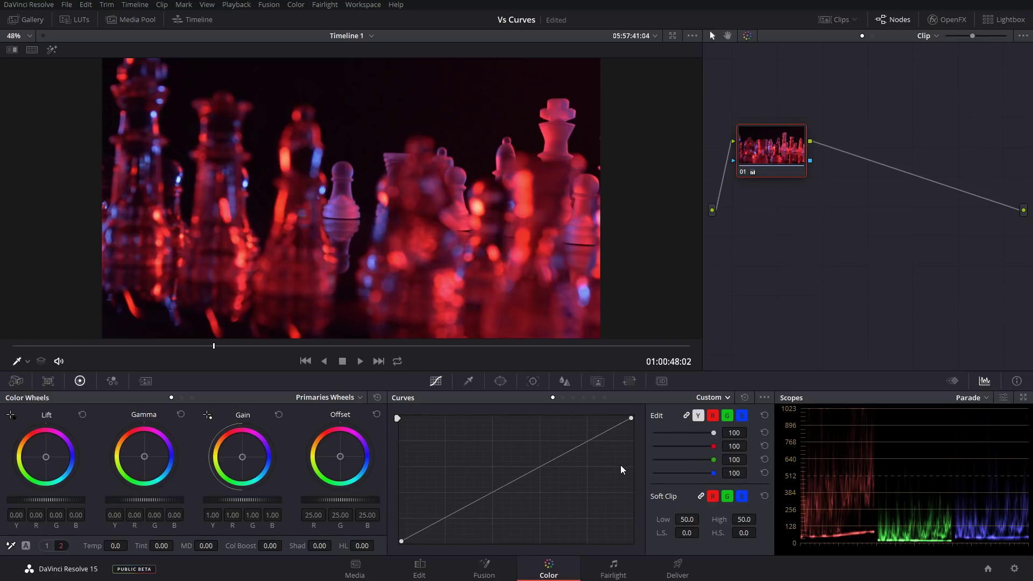
left_click(710, 417)
left_click(728, 419)
left_click(741, 418)
left_click(687, 416)
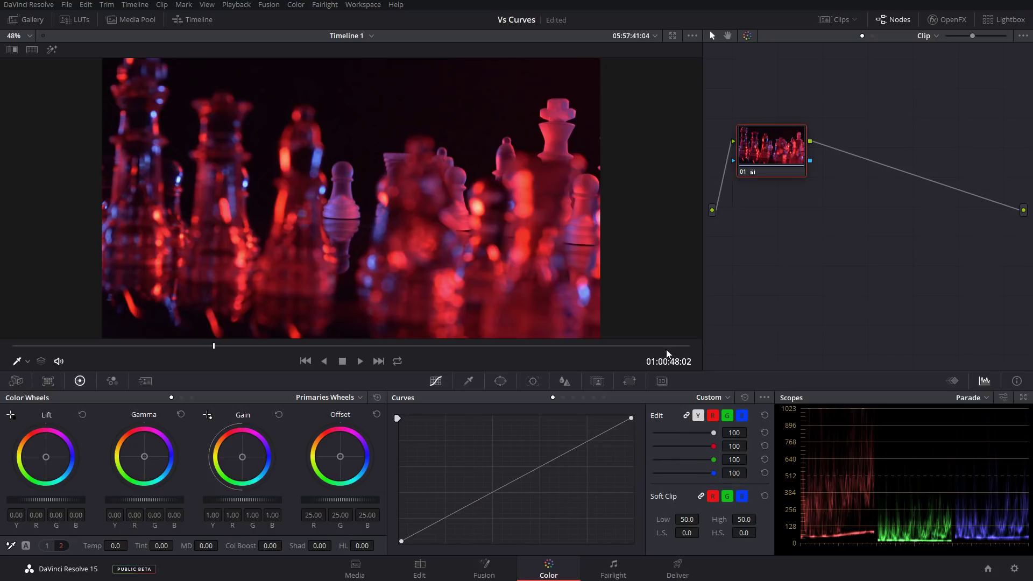
left_click(687, 416)
mouse_move(570, 449)
left_mouse_down()
mouse_move(548, 429)
mouse_move(563, 456)
left_mouse_up()
left_click(765, 415)
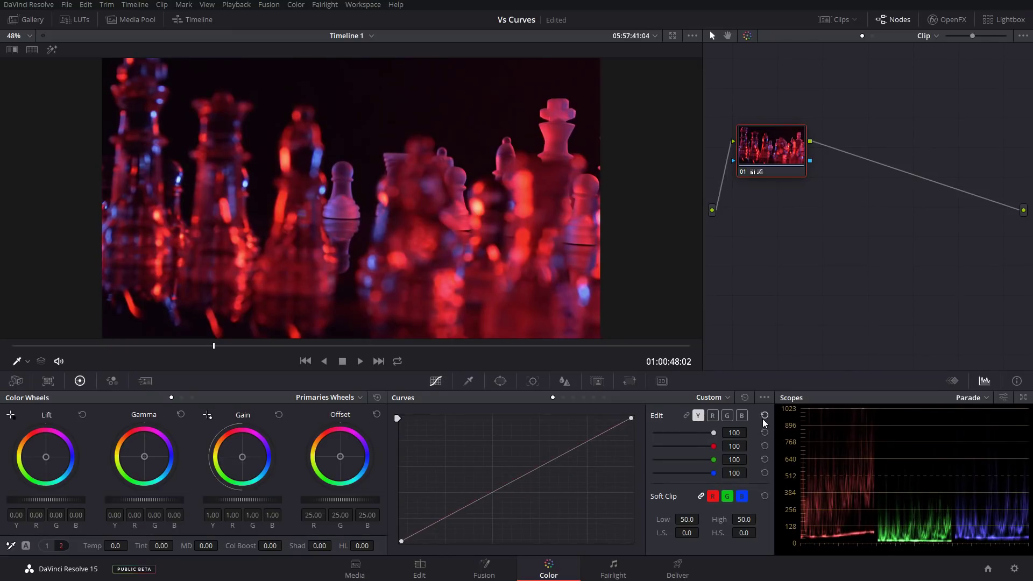
Switch the curves to Hue Vs Hue mode
left_click(711, 398)
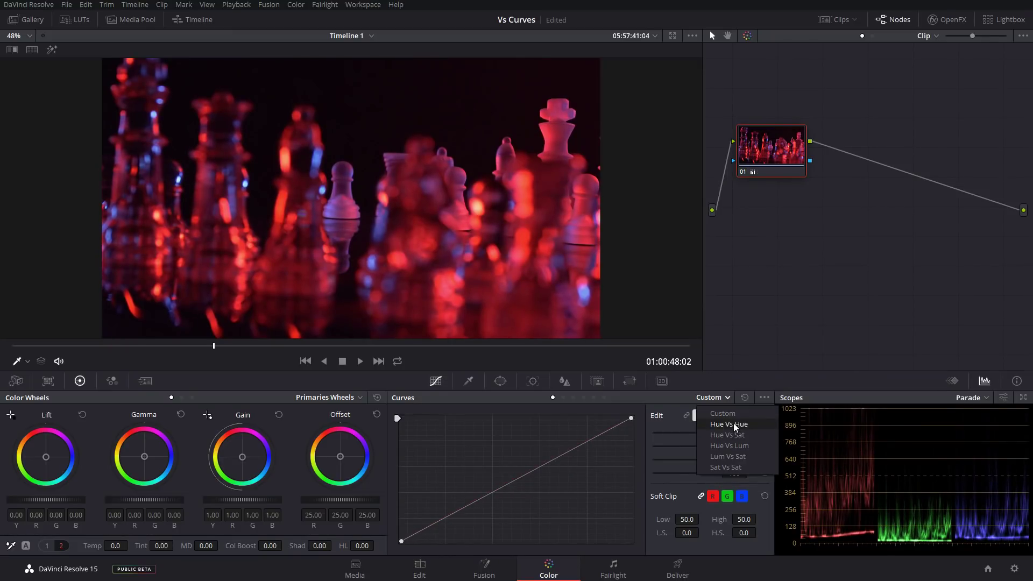
left_click(734, 424)
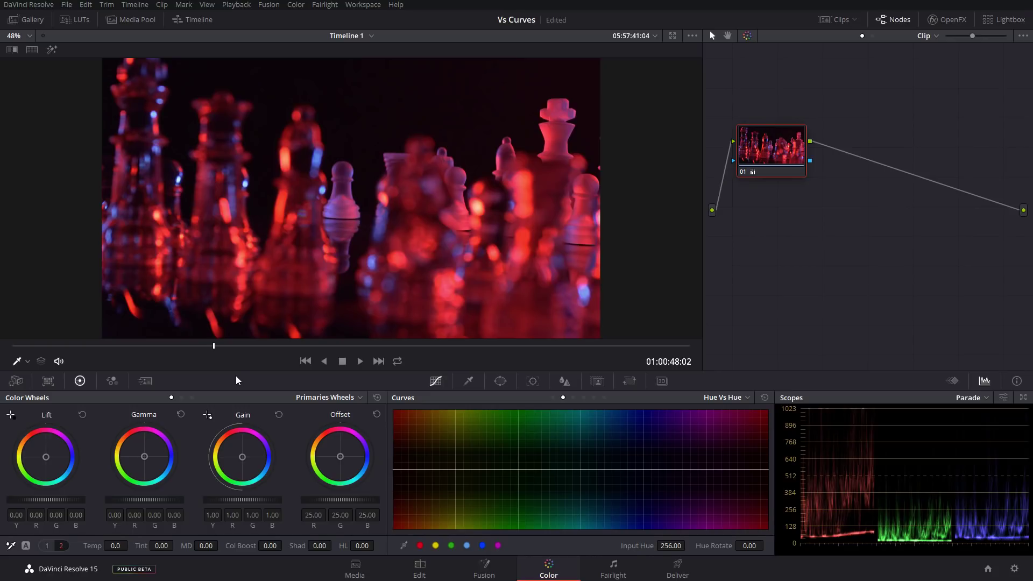
Try tinting the whole chess image blue with offset at R 9.41, G 27.55, B 41.13, and reset the offset
mouse_move(326, 438)
left_mouse_down()
mouse_move(361, 444)
mouse_move(323, 480)
mouse_move(334, 455)
left_mouse_up()
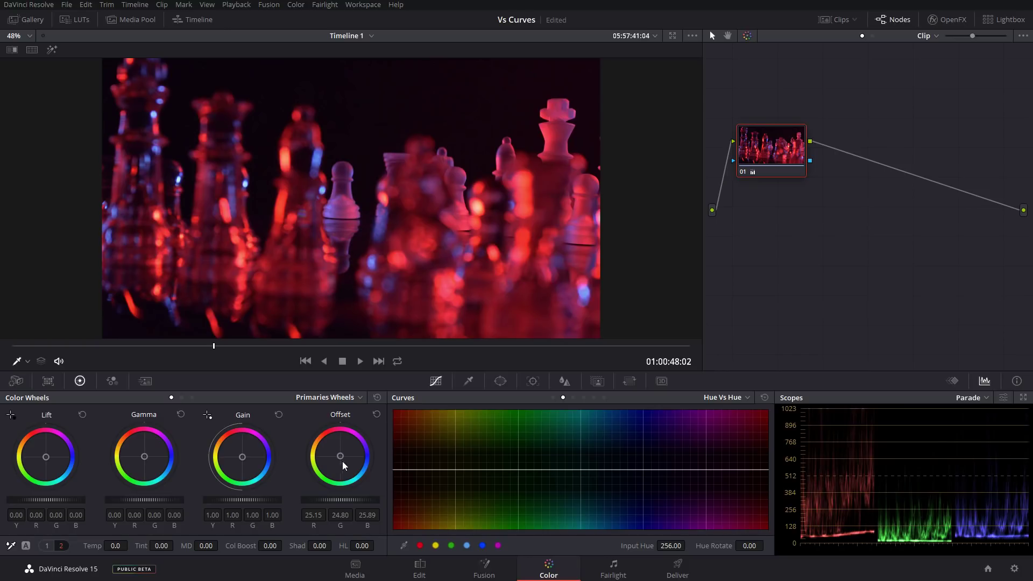
left_click_drag(340, 457, 347, 464)
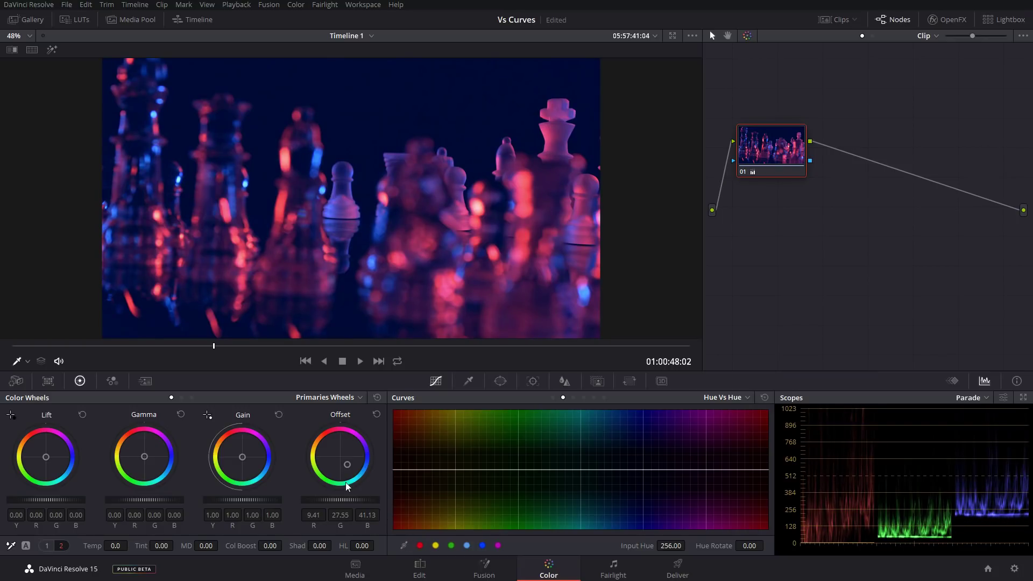
left_click(377, 414)
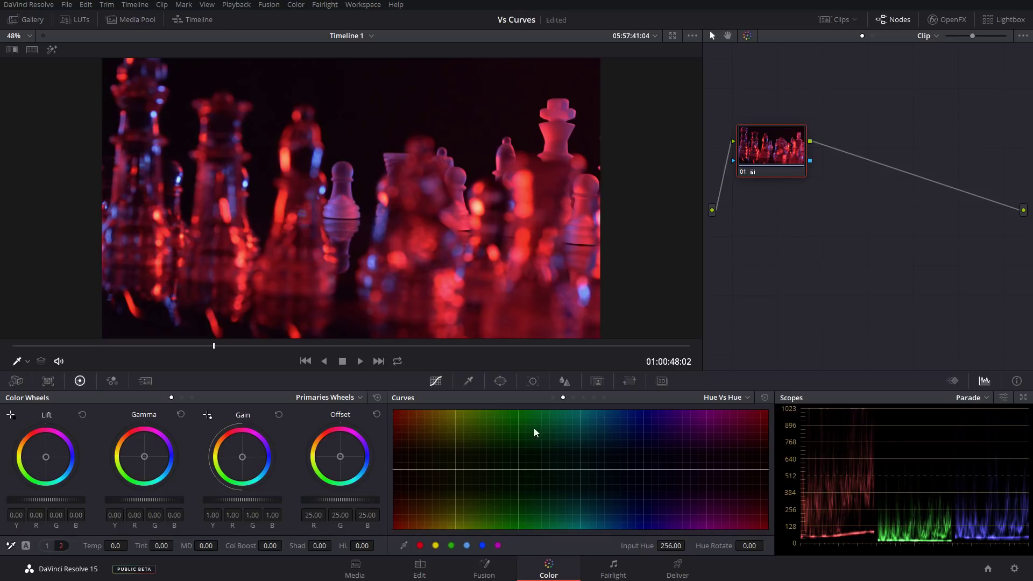
Sample the chess king's red for the Hue Vs Hue curve and shift that point to input hue 252.91, hue rotate -57.86
left_click(552, 130)
left_click(22, 362)
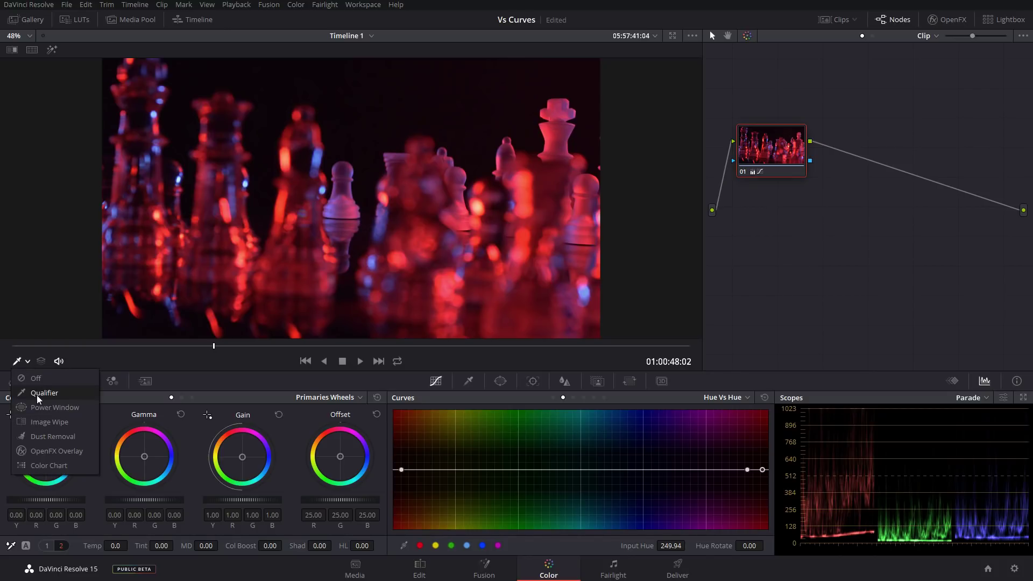
left_click(829, 368)
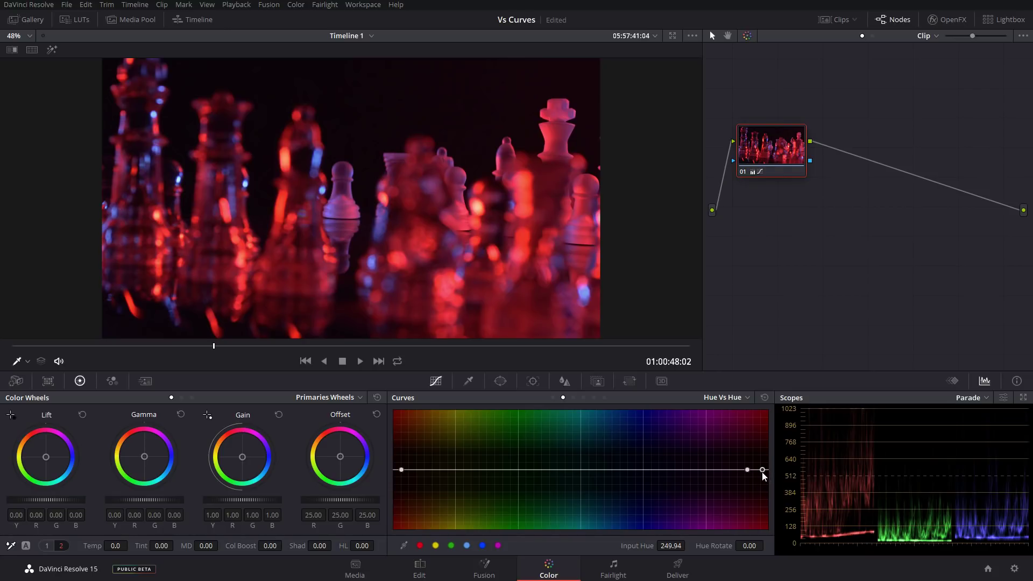
mouse_move(762, 472)
left_mouse_down()
mouse_move(762, 461)
mouse_move(765, 488)
left_mouse_up()
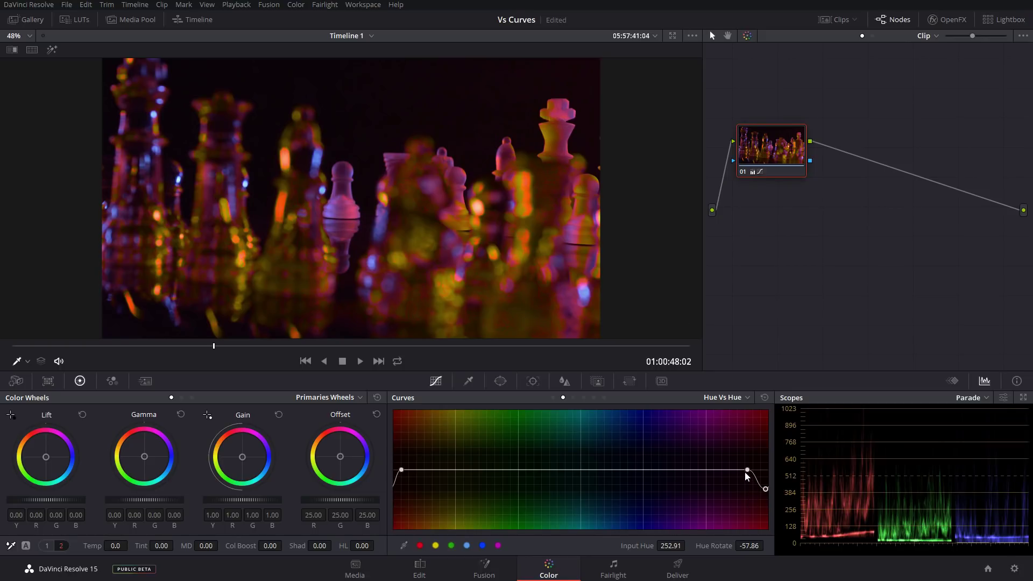
Widen the affected red range by moving the magenta-side control point to input hue 200.89 with hue rotate 0.00
left_click_drag(747, 470, 712, 469)
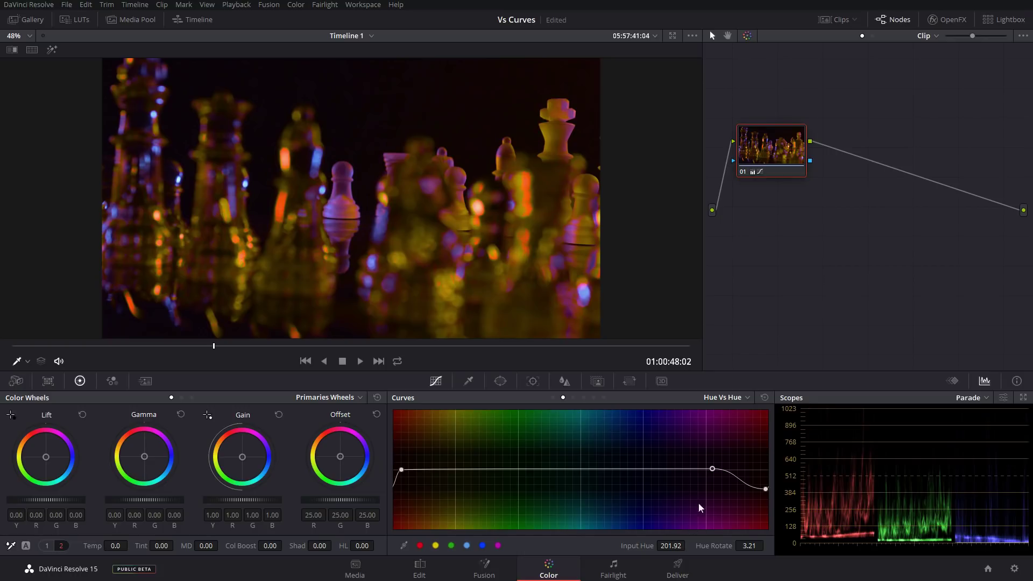
mouse_move(712, 470)
left_mouse_down()
mouse_move(713, 491)
mouse_move(702, 470)
left_mouse_up()
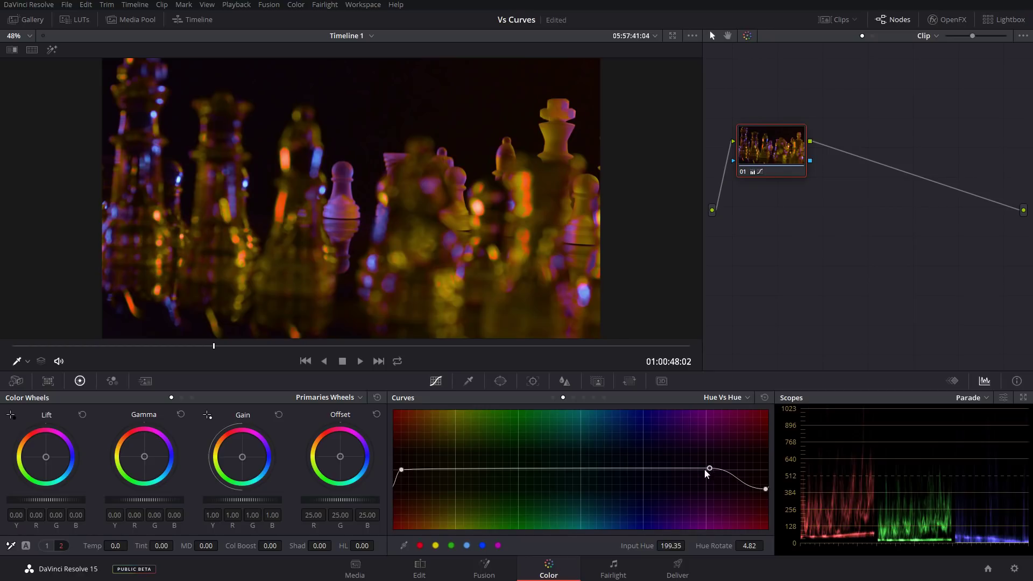
left_click_drag(709, 469, 711, 478)
double_click(712, 550)
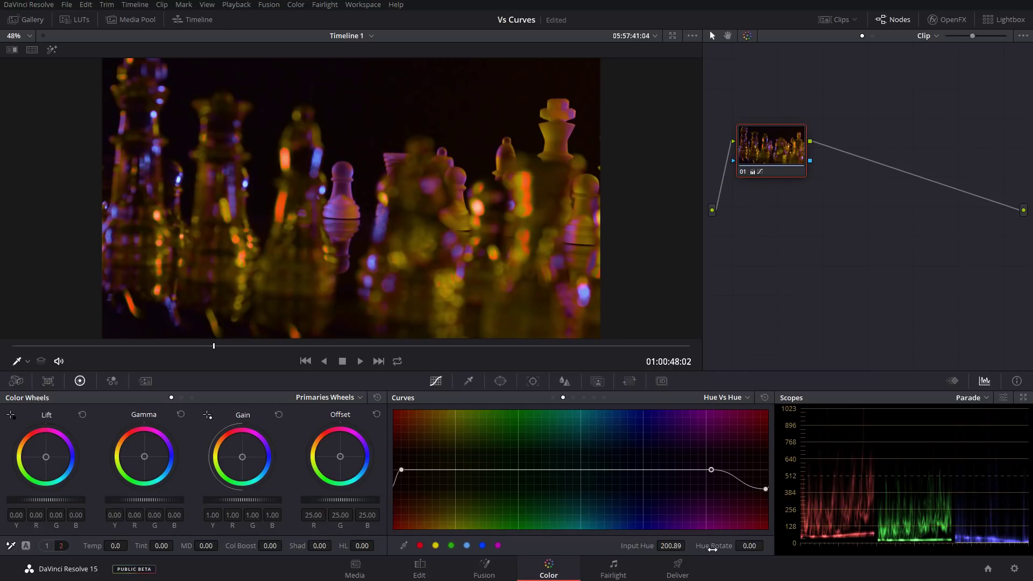
Try bending the custom luminance curve with two control points, reset it, and relink the curve channels
left_click(553, 397)
left_click_drag(563, 461, 514, 480)
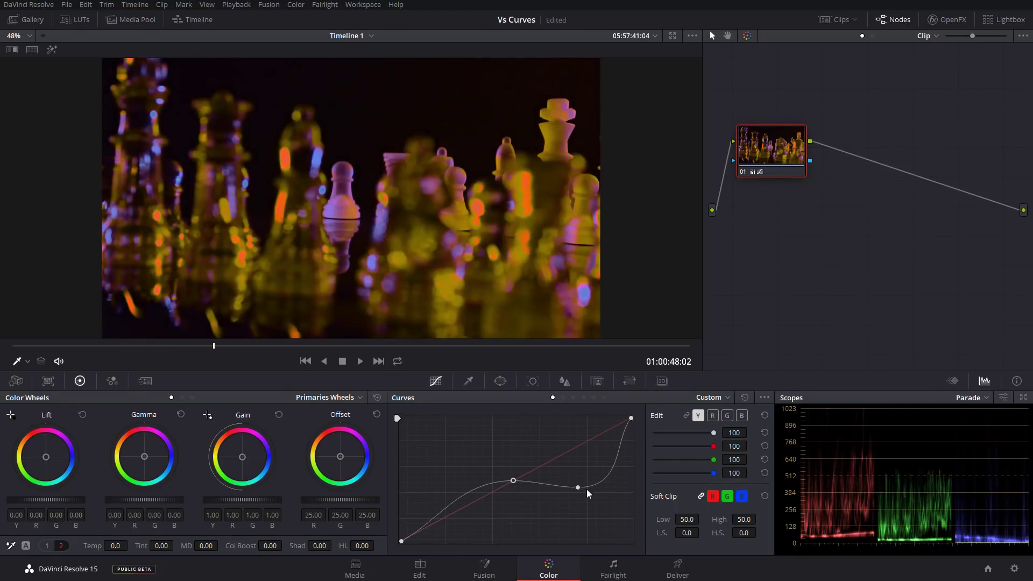
left_click(764, 415)
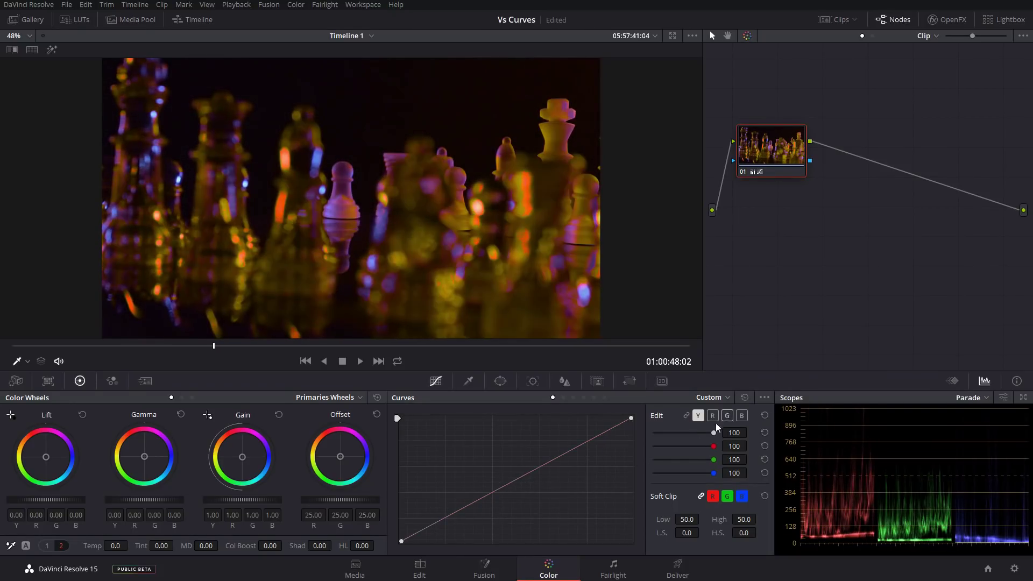
mouse_move(566, 452)
left_mouse_down()
mouse_move(586, 481)
mouse_move(563, 448)
left_mouse_up()
right_click(571, 461)
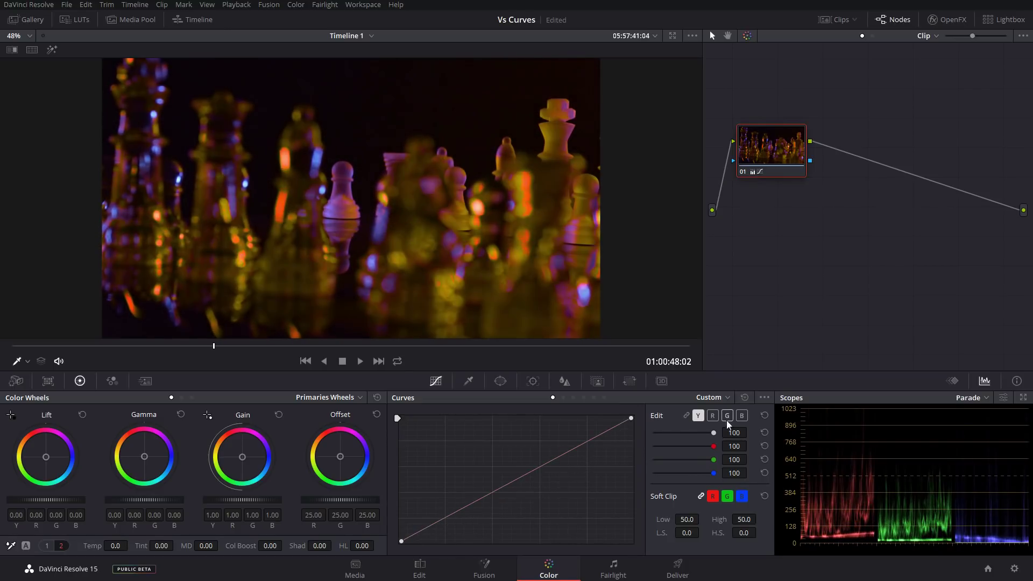
left_click(687, 416)
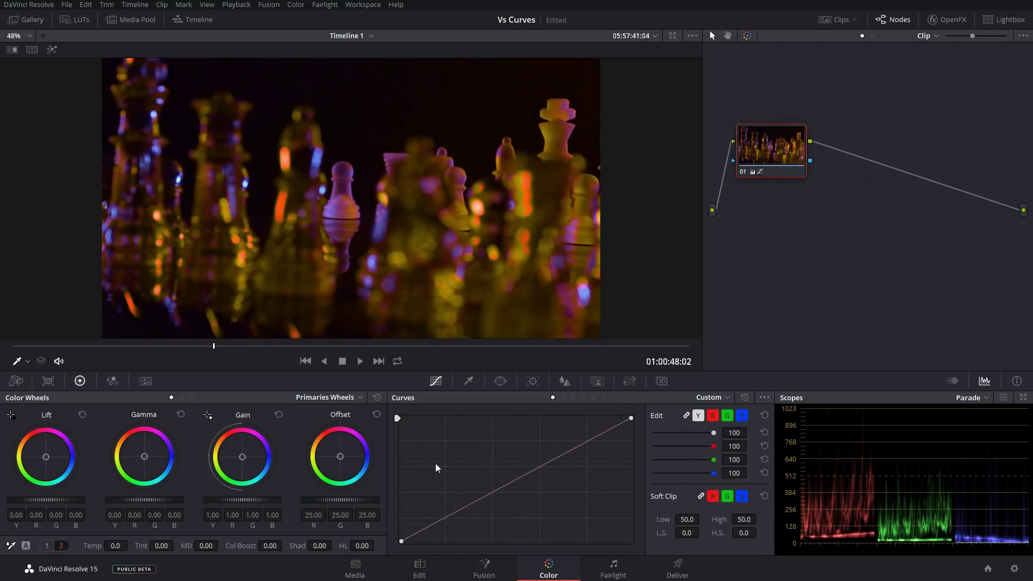
Reset the chess clip's Hue Vs Hue curve and switch to the bar scene clip with the clip thumbnails hidden
left_click(563, 400)
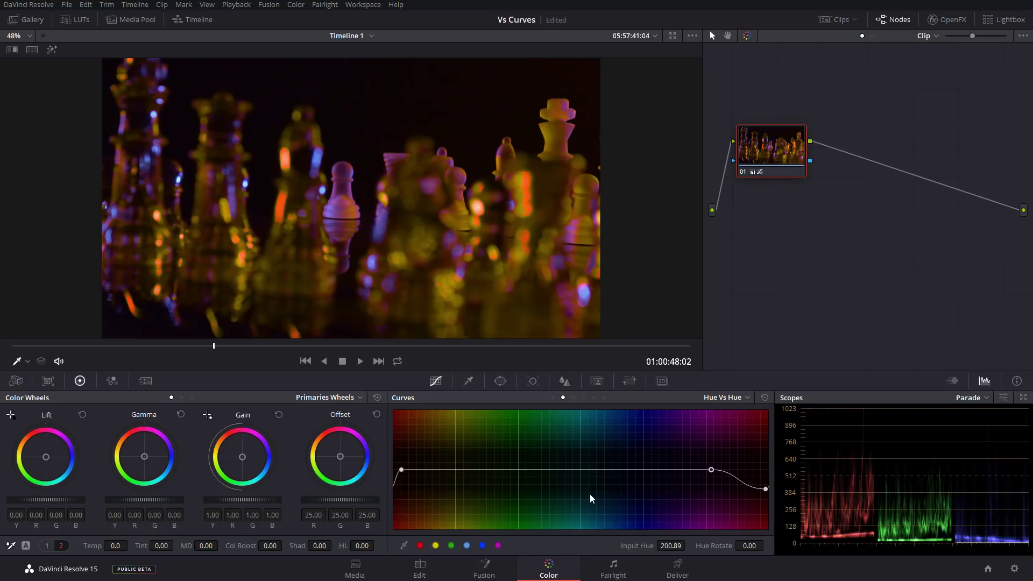
left_click(764, 398)
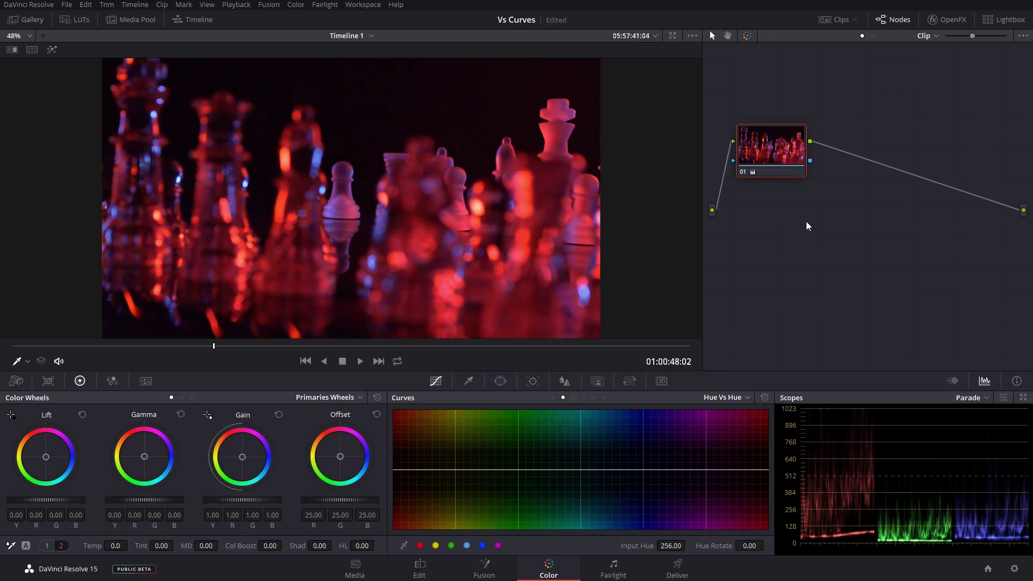
left_click(837, 21)
key("Down")
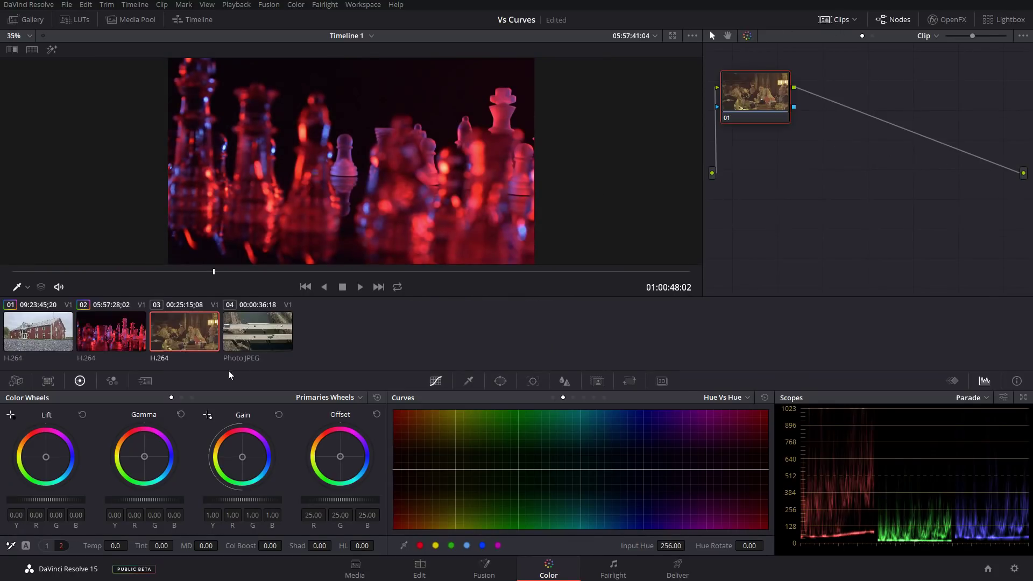
left_click(820, 23)
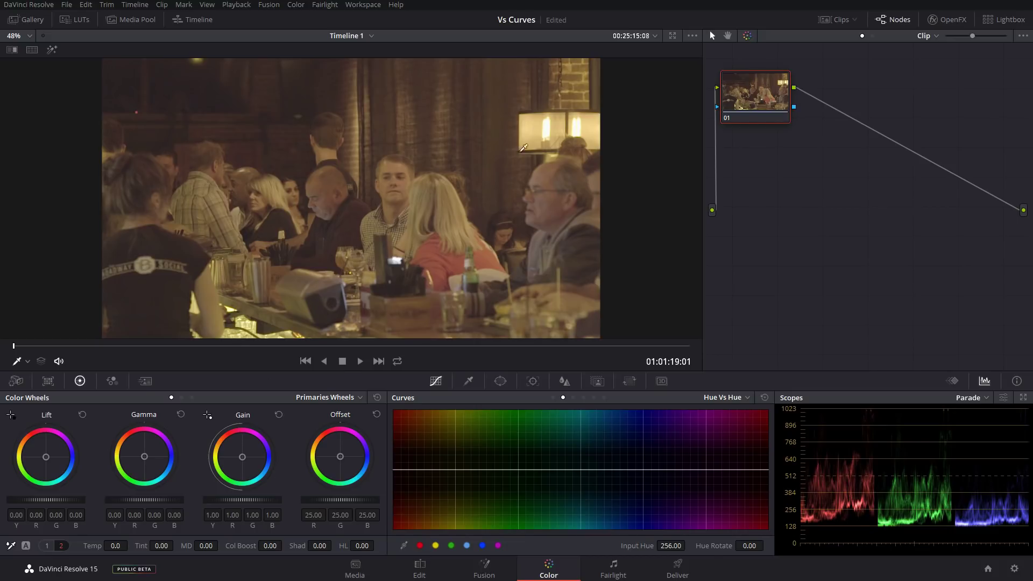
Sample the lamp on the Hue Vs Hue curve, rotate input hue 306.99 by 14.46, and anchor the red end at 257.55 with hue rotate 0.00
left_click(553, 133)
left_click_drag(446, 470, 449, 472)
mouse_move(431, 469)
left_mouse_down()
mouse_move(409, 467)
mouse_move(446, 464)
left_mouse_up()
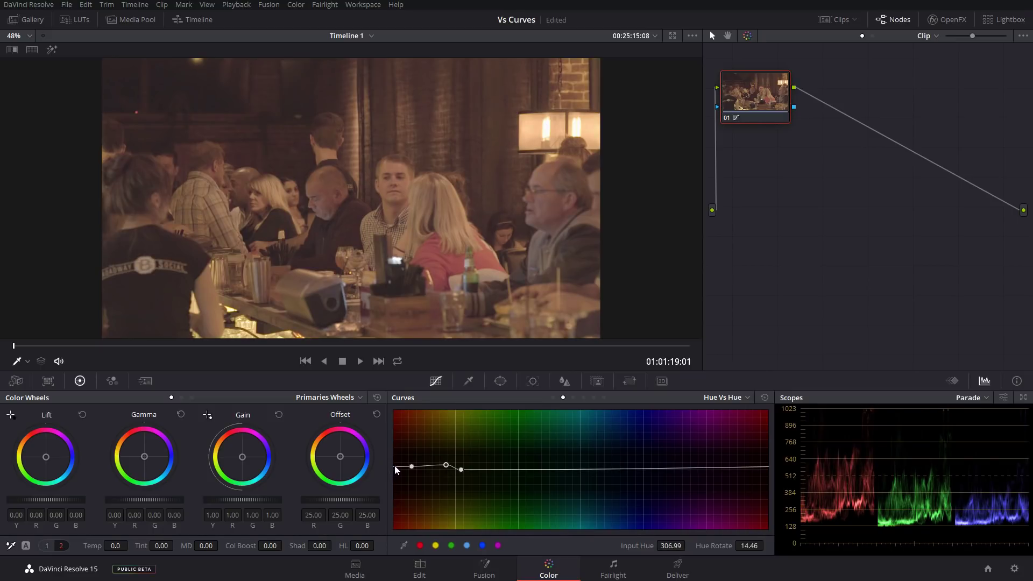
left_click_drag(394, 471, 395, 469)
double_click(707, 548)
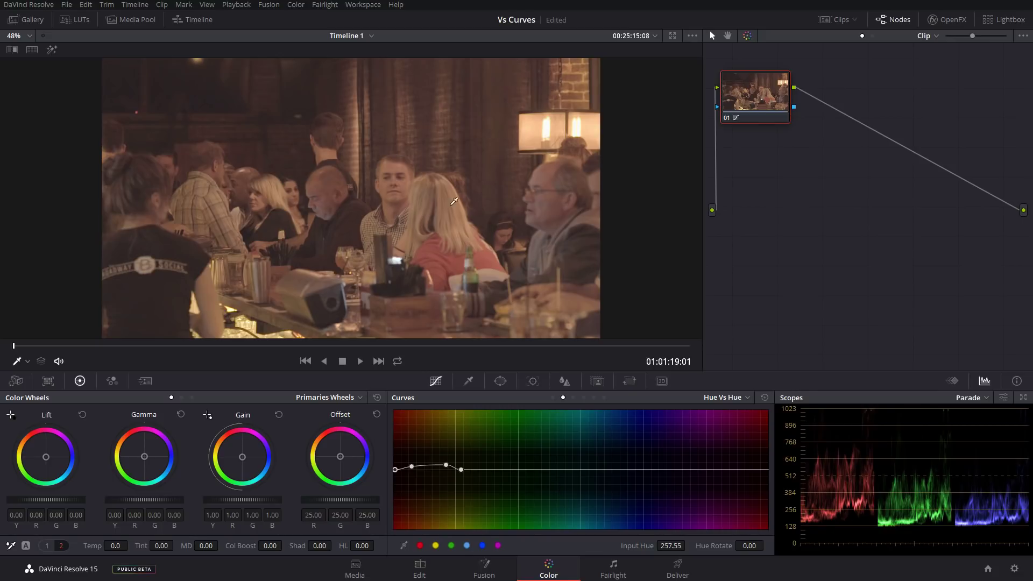
Add a serial node after the hue correction node
key("alt+s")
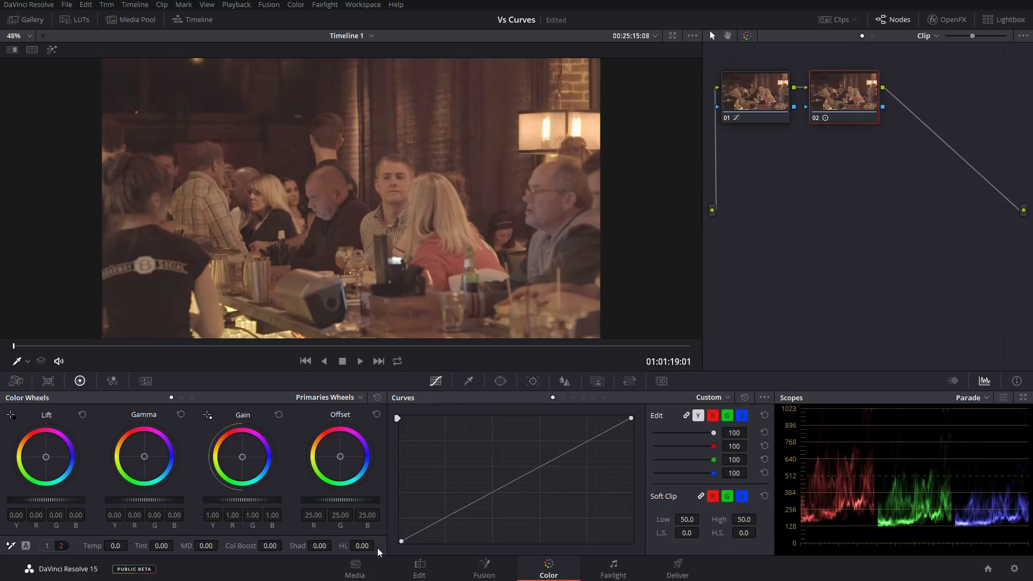
Deepen the shadows and lift the upper midtones on node 02's custom curve, and compare the picture with all grades bypassed
left_click_drag(401, 542, 427, 547)
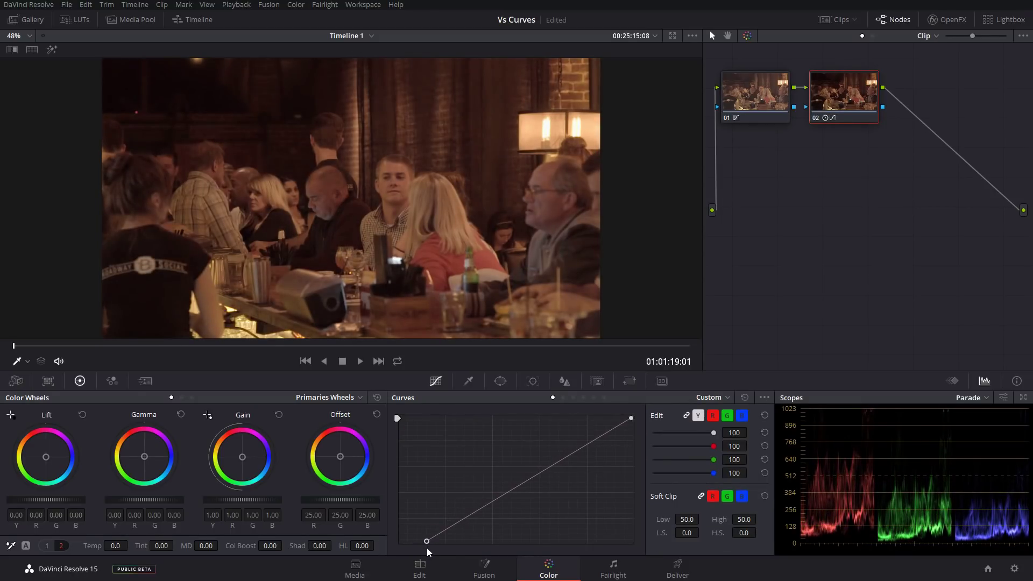
left_click_drag(553, 465, 548, 457)
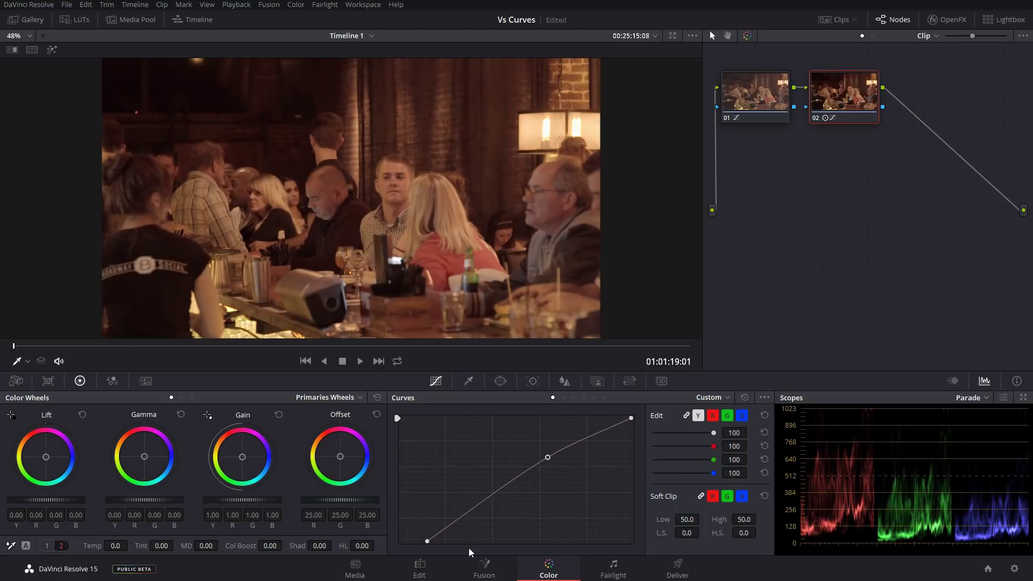
left_click_drag(426, 541, 427, 542)
key("shift+d")
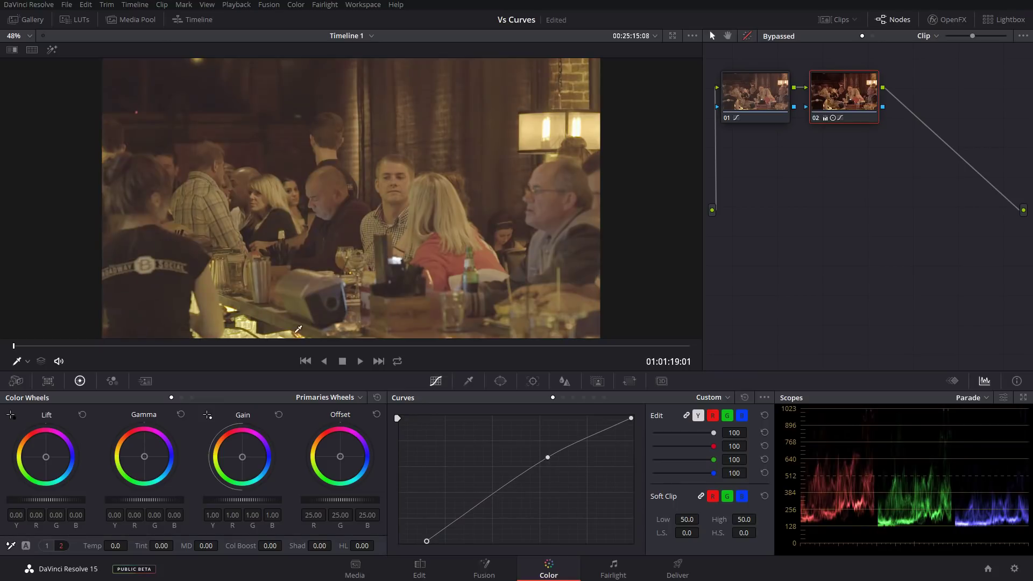
key("shift+d")
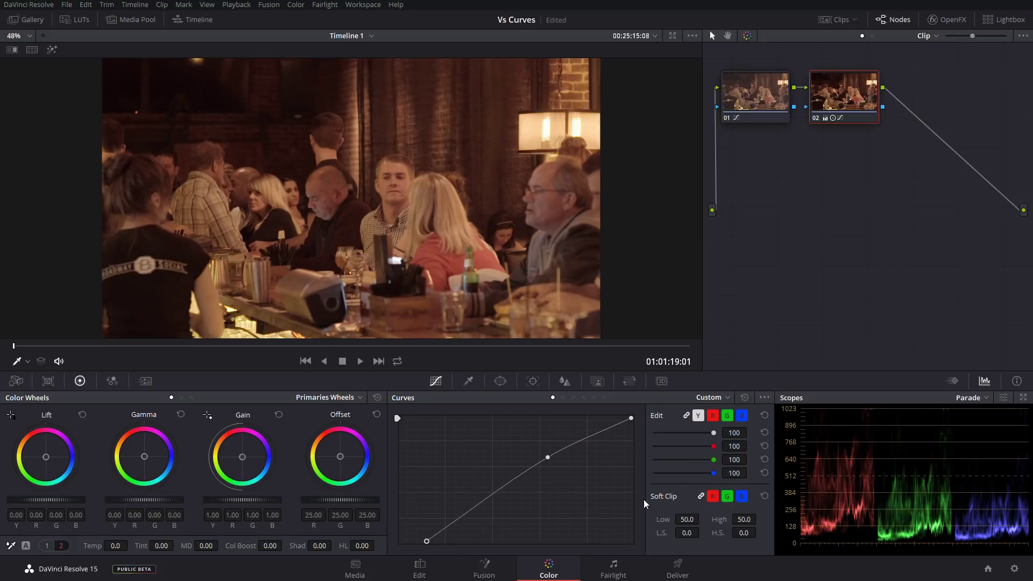
Add a serial node placed beneath the first two, with Lift at red -0.02 and blue 0.04, and display its Lum Vs Sat curve
key("alt+s")
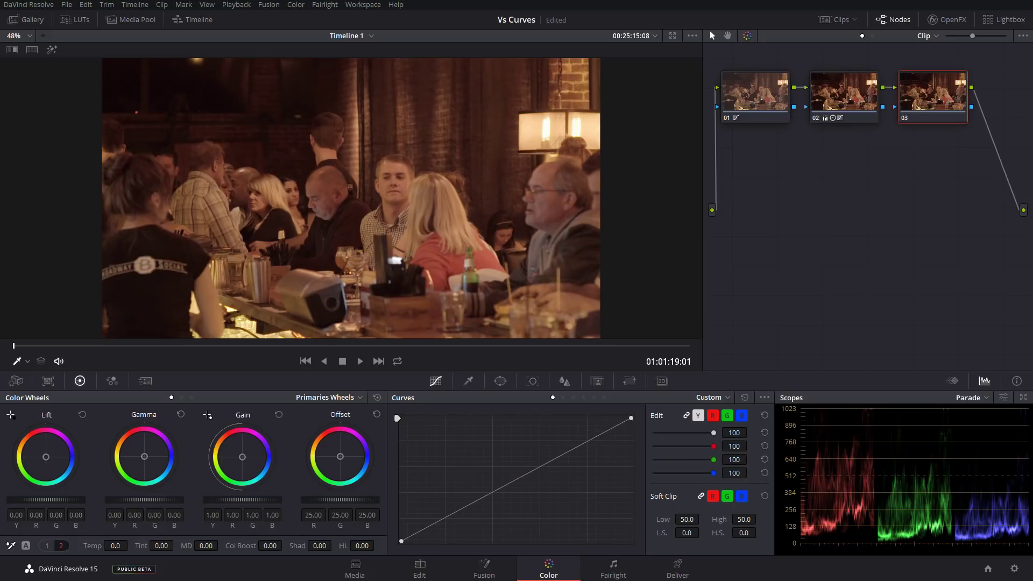
left_click_drag(925, 102, 804, 219)
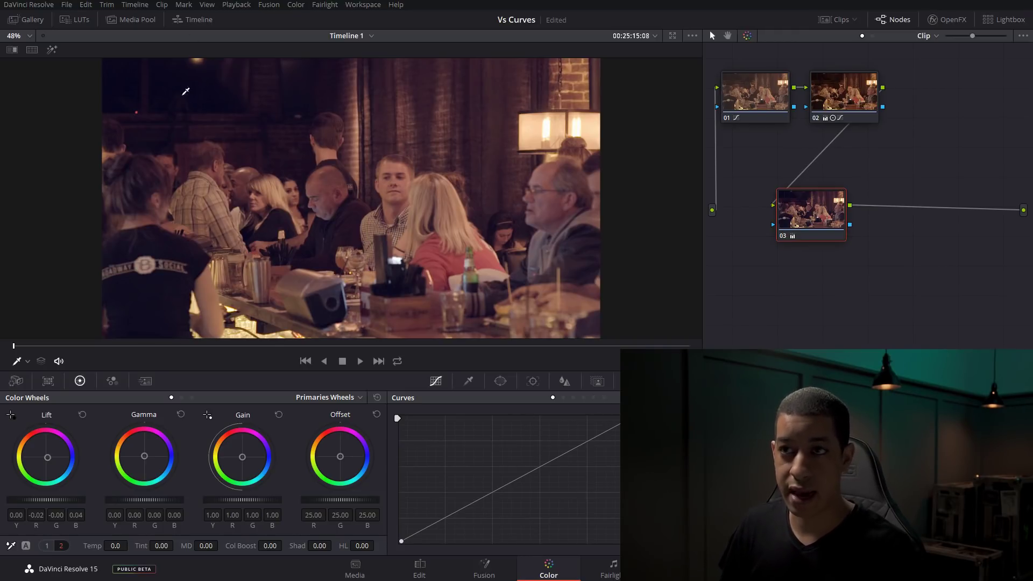
left_click(605, 399)
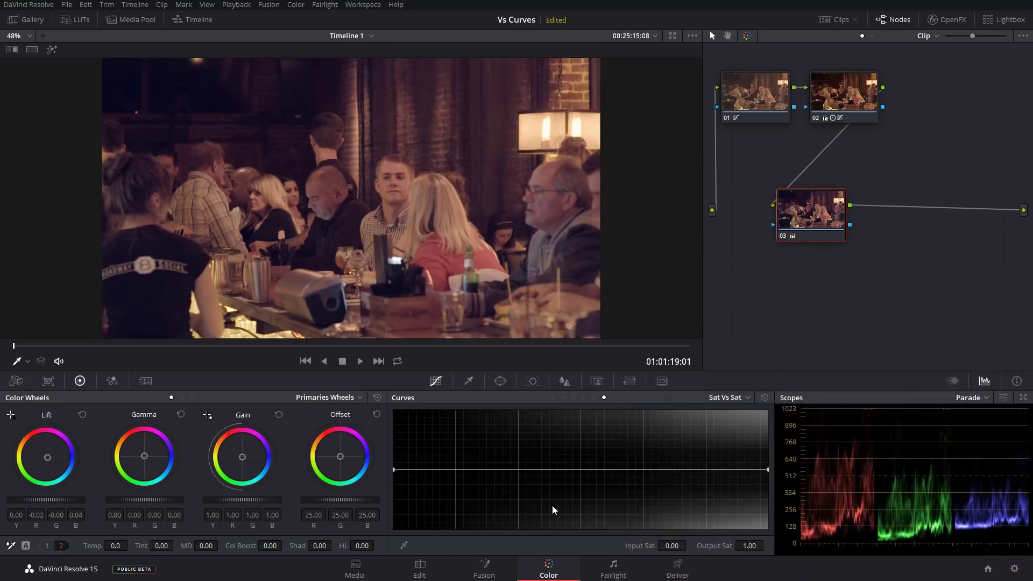
left_click(594, 397)
left_click_drag(454, 470, 456, 480)
left_click_drag(394, 471, 392, 480)
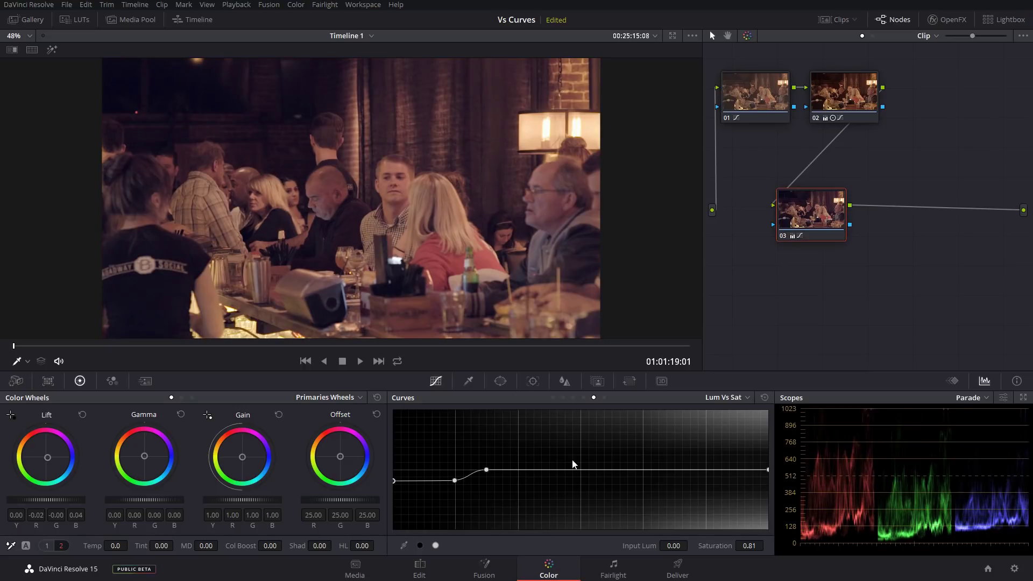
left_click(765, 397)
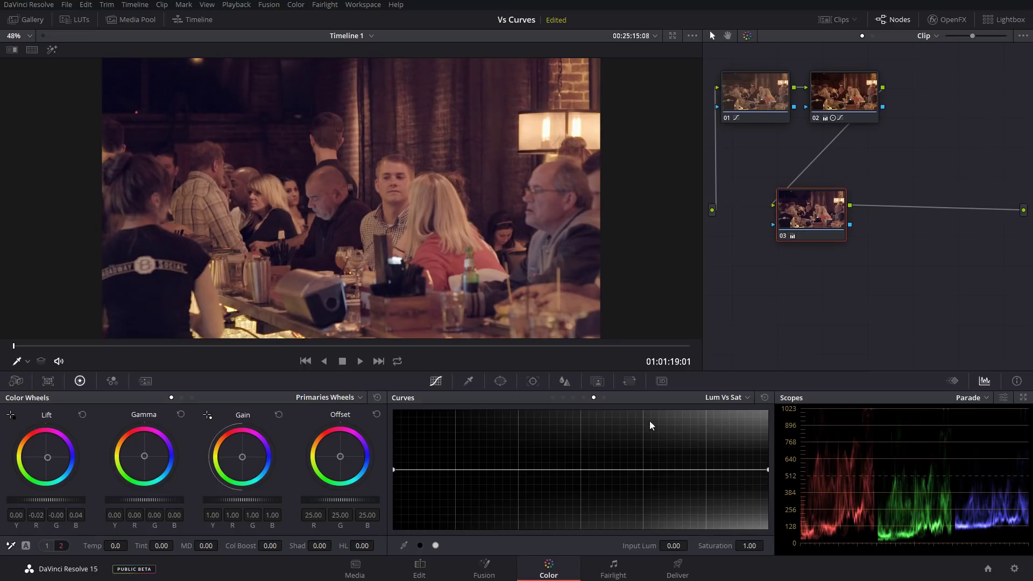
Add a serial node and lower the shadow end of its Lum Vs Sat curve, anchoring input lum 0.25 at saturation 1.00
key("alt+s")
left_click(486, 470)
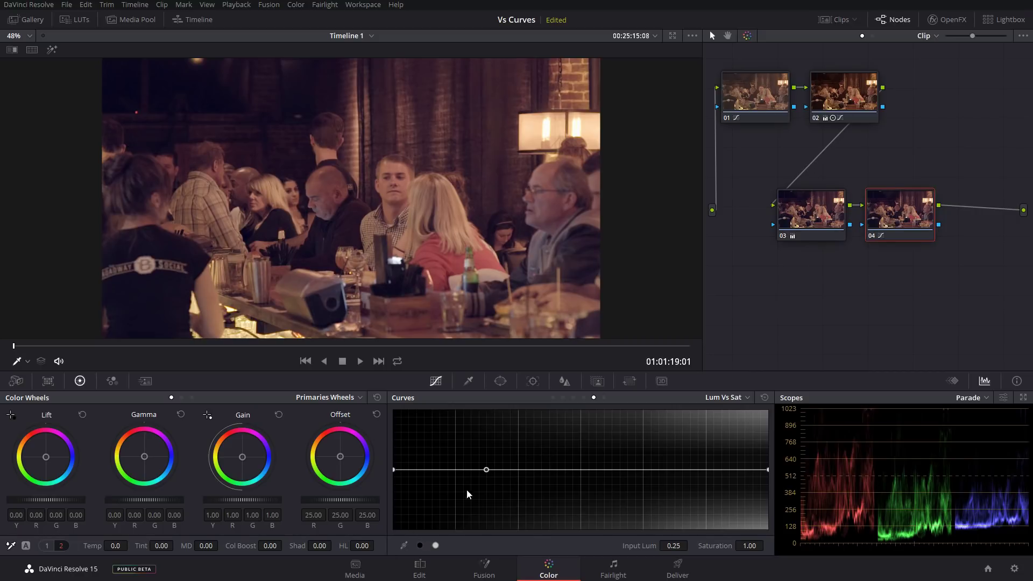
left_click_drag(457, 469, 456, 479)
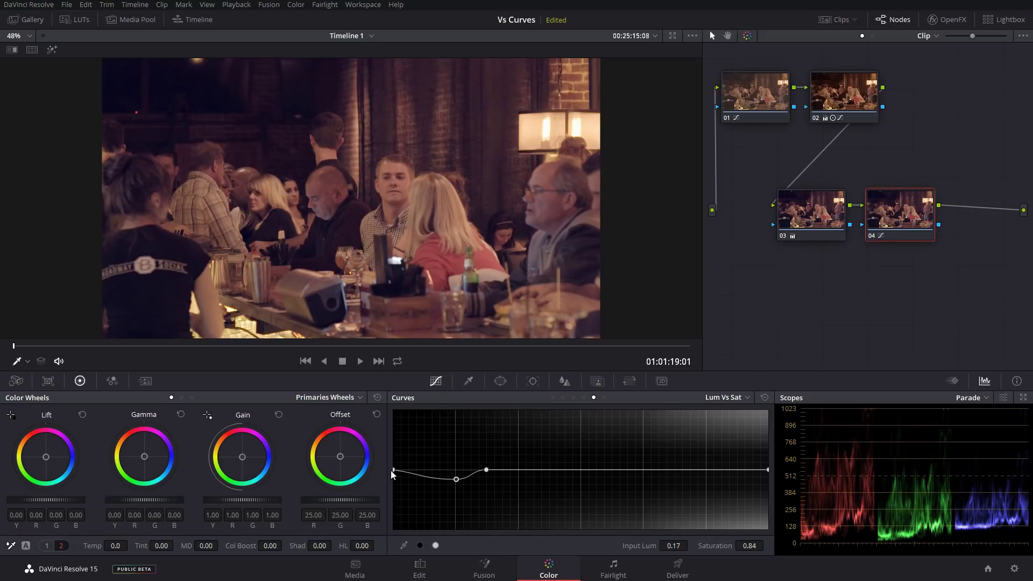
left_click_drag(393, 470, 393, 479)
left_click_drag(456, 483, 456, 488)
Sample the dark background for the Lum Vs Sat curve, lower input lum 0.04 to saturation 0.52, and smooth the neighbouring points
left_click(221, 96)
mouse_move(408, 482)
left_mouse_down()
mouse_move(425, 498)
mouse_move(409, 498)
left_mouse_up()
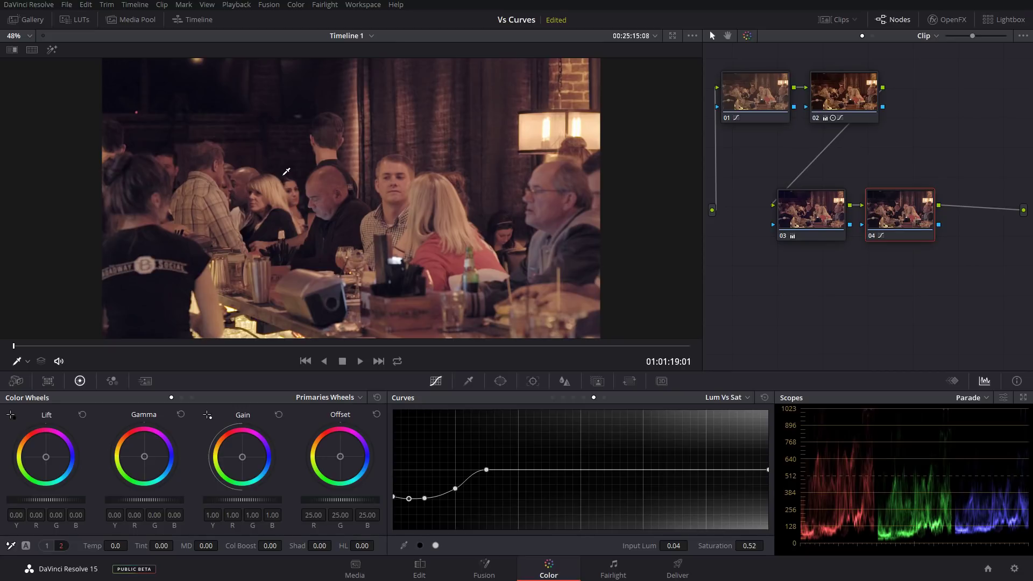
left_click_drag(451, 490, 425, 493)
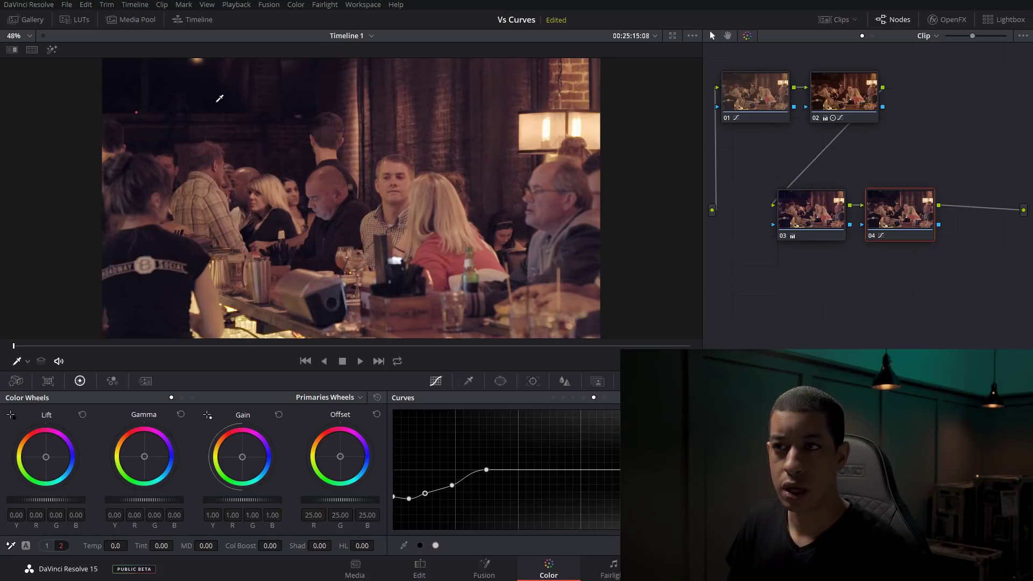
Compare the bar scene with node 04 disabled and enabled to judge the shadow desaturation, leaving the node enabled
key("ctrl+d")
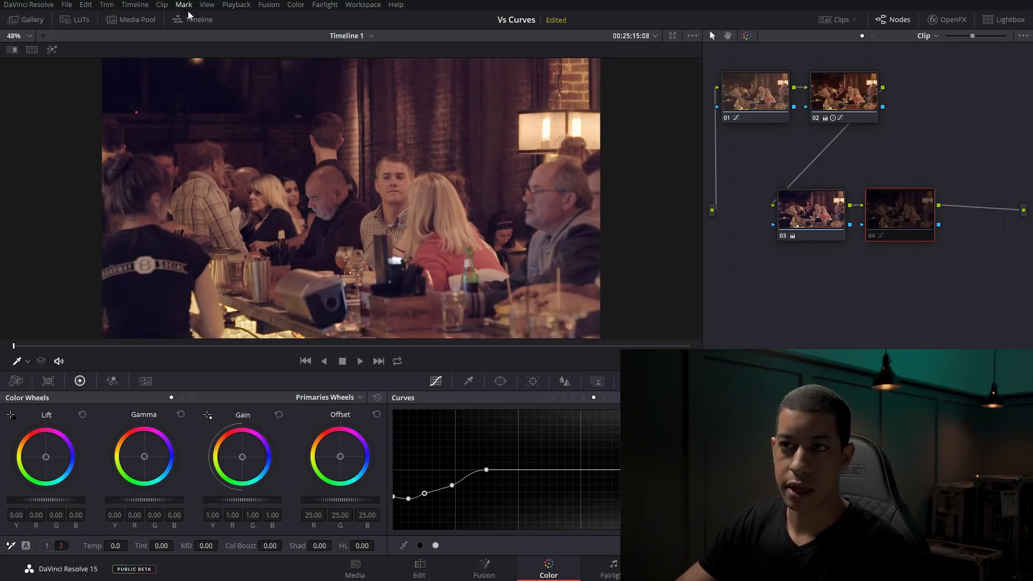
key("ctrl+d")
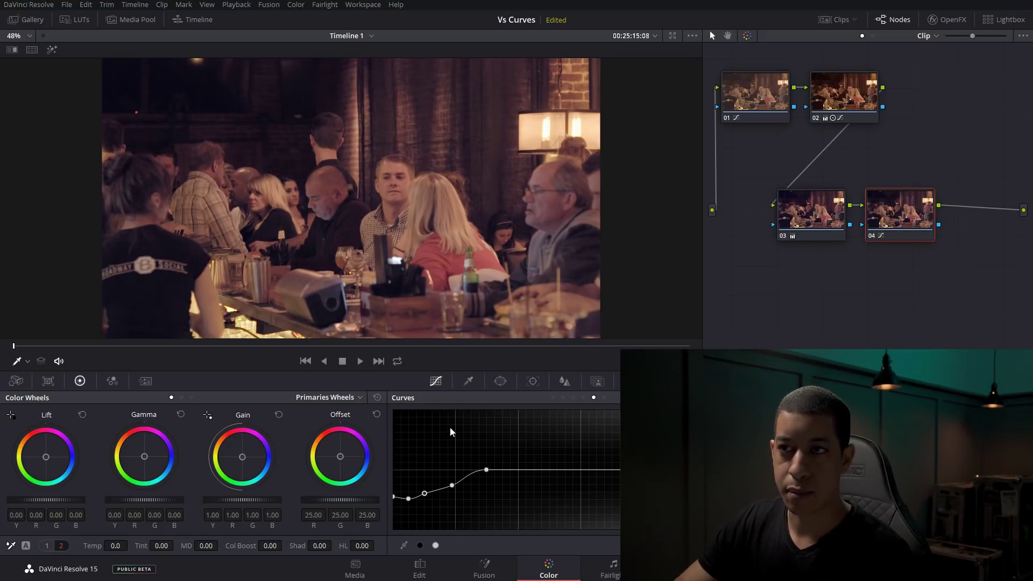
key("ctrl+d")
key("ctrl+d")
key("ctrl+d")
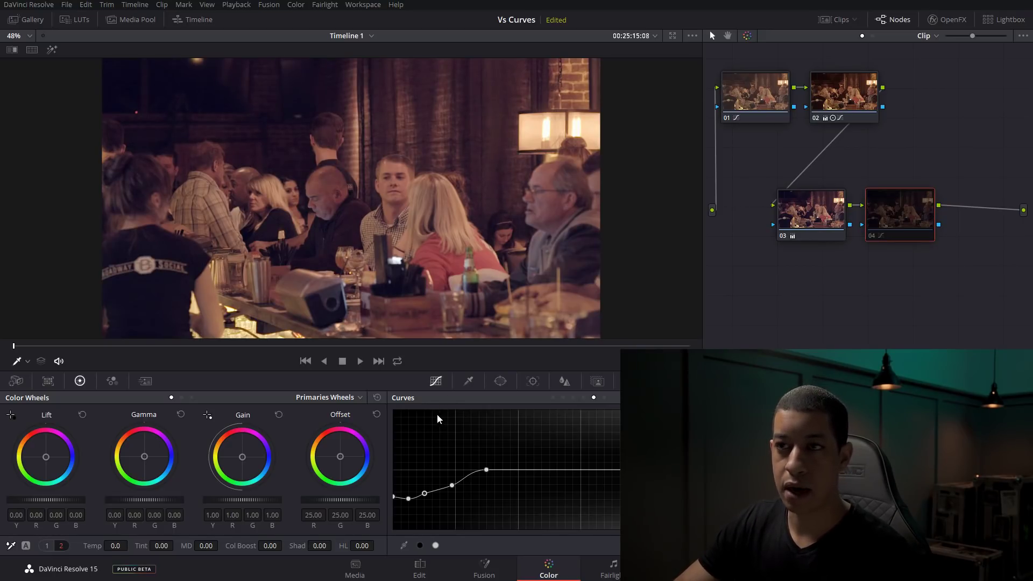
key("ctrl+d")
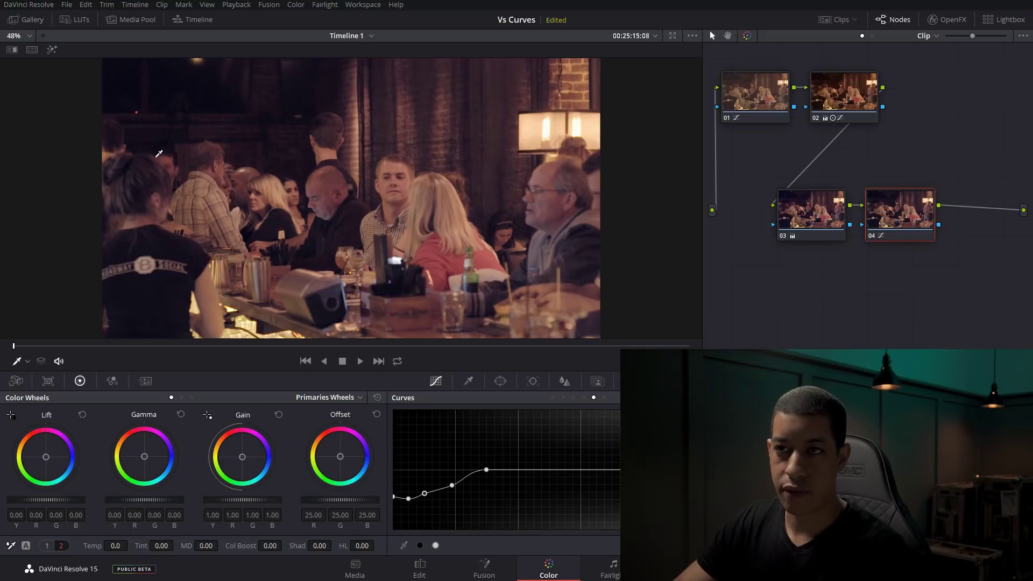
key("ctrl+d")
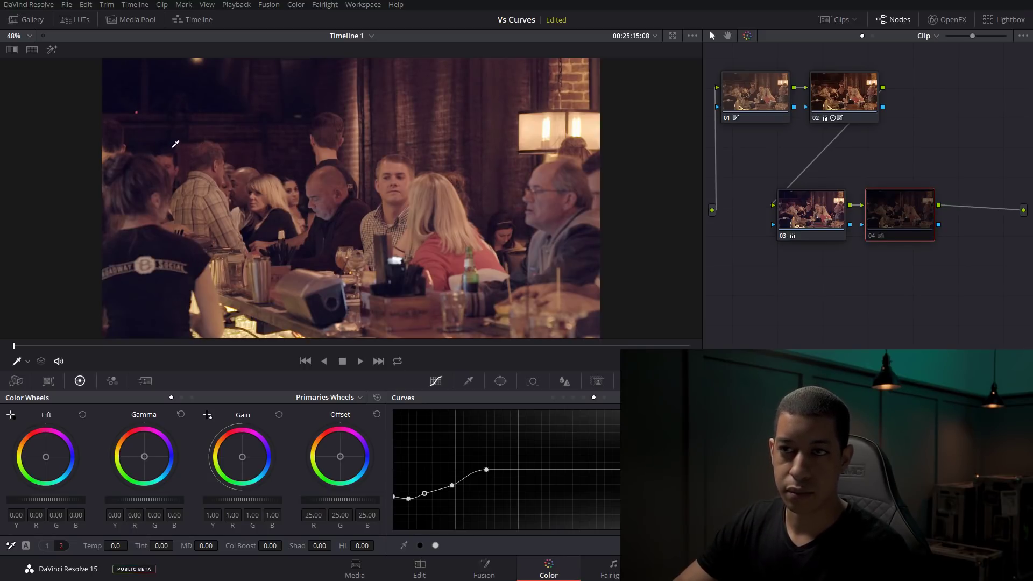
key("ctrl+d")
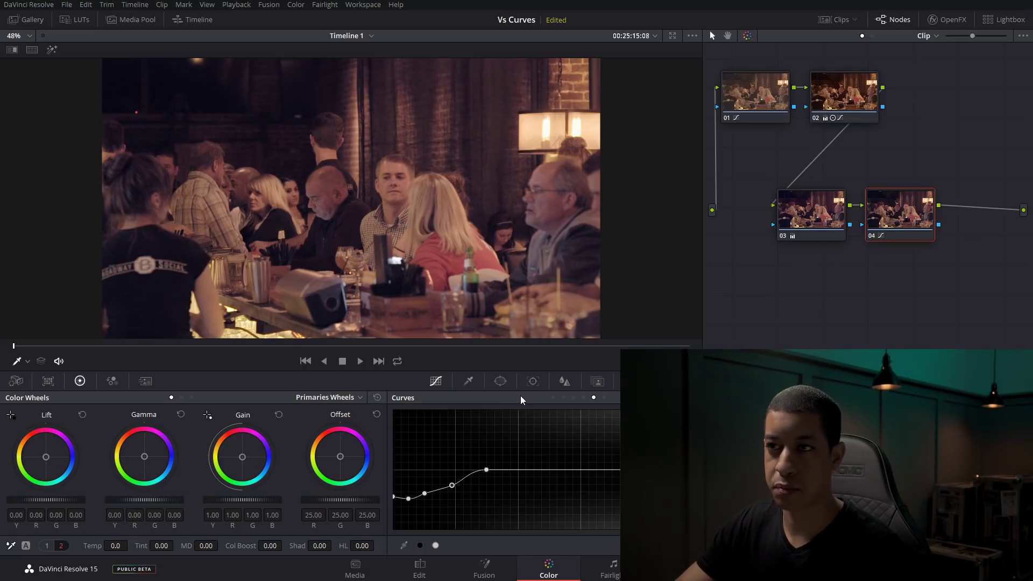
left_click_drag(911, 226, 913, 232)
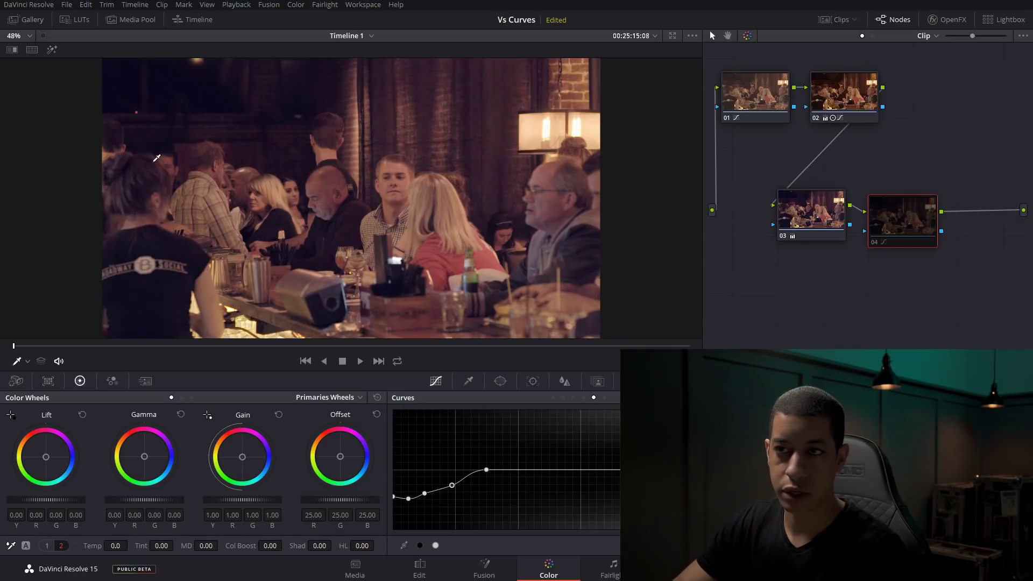
key("ctrl+d")
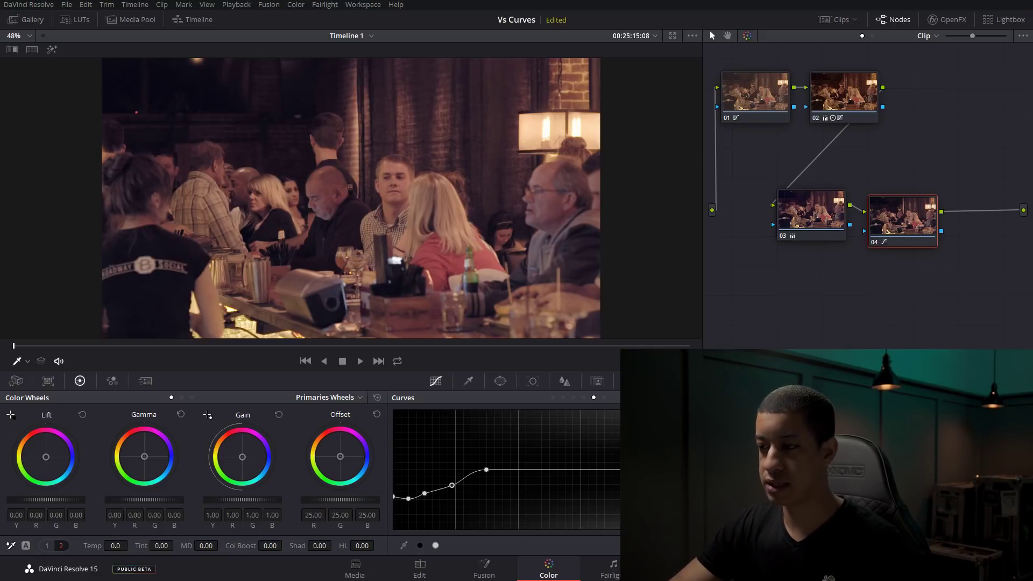
Add a serial node after node 04 and switch its curve to Hue Vs Sat
left_click(722, 397)
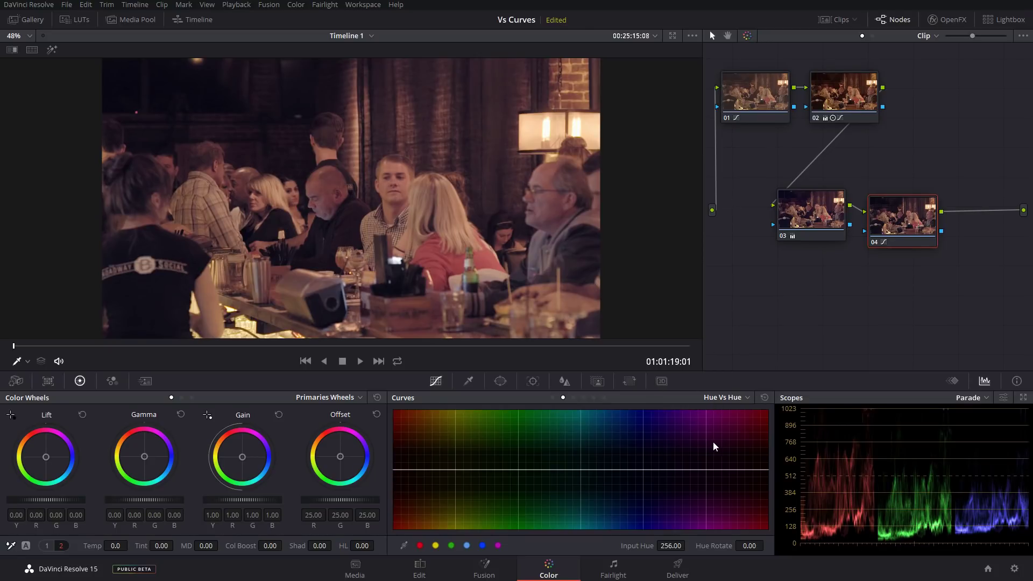
key("alt+s")
left_click(726, 397)
left_click(743, 435)
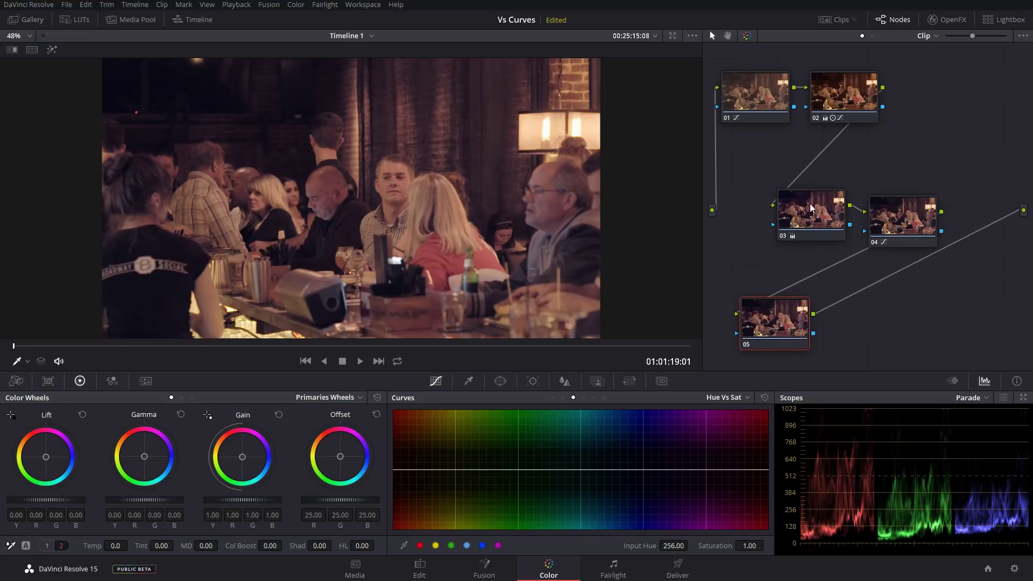
Rearrange the node graph, moving nodes 03 and 04 up beneath nodes 01 and 02 and nudging node 05 slightly
left_click_drag(799, 210, 759, 168)
left_click_drag(897, 225, 881, 178)
left_click(783, 181)
left_click_drag(783, 177, 782, 169)
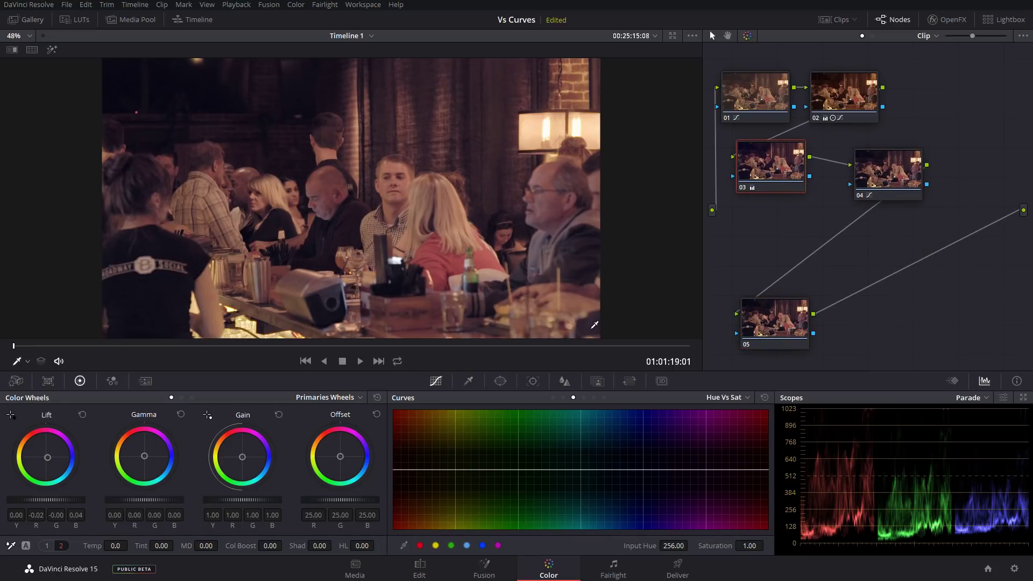
left_click_drag(799, 311, 806, 312)
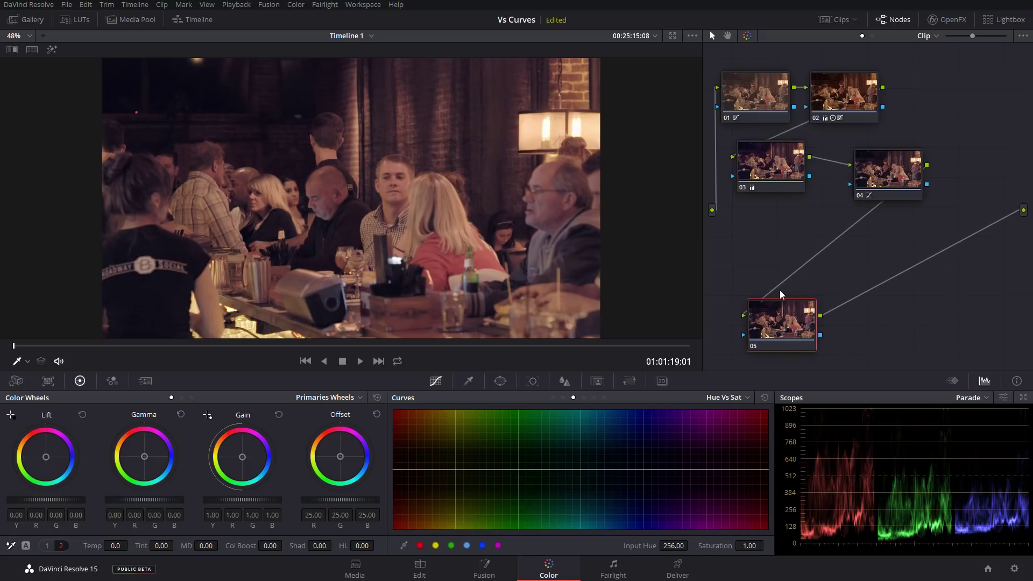
left_click(325, 5)
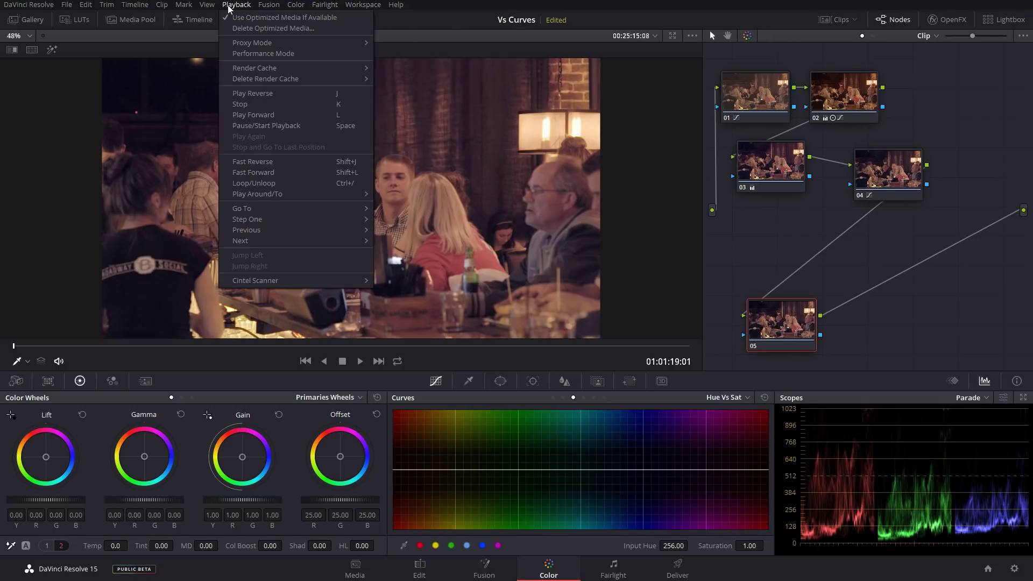
mouse_move(299, 6)
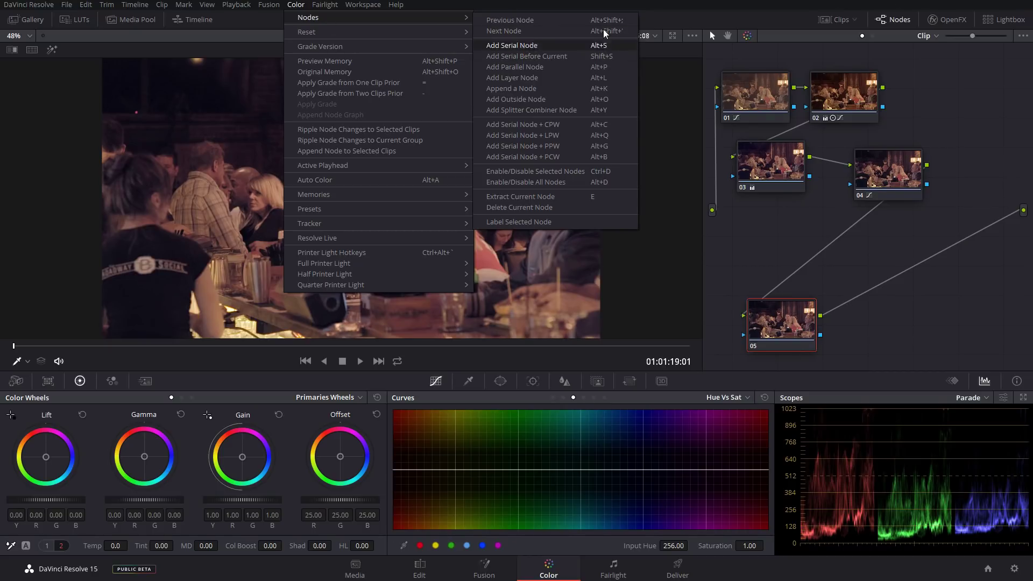
left_click(925, 314)
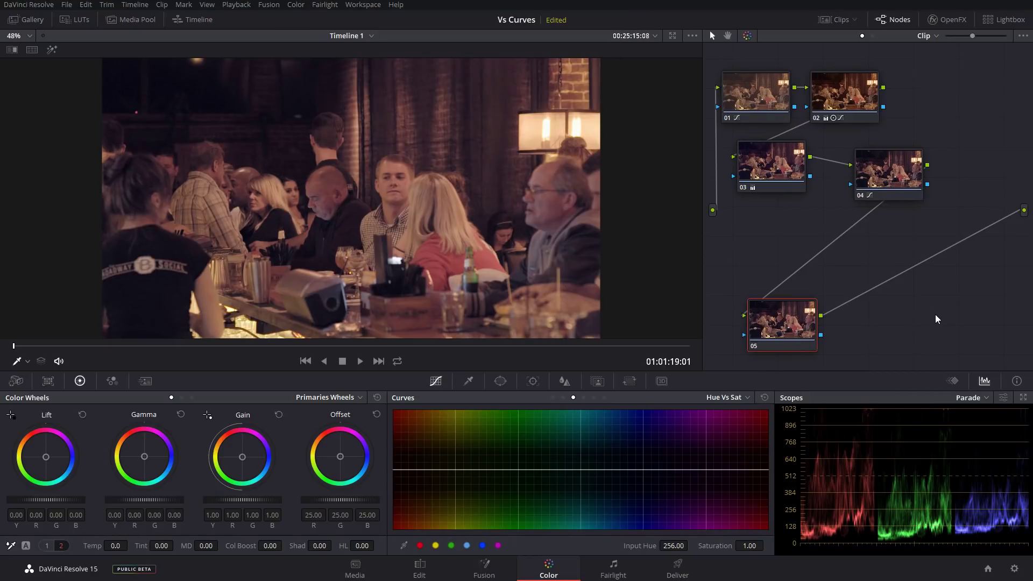
right_click(934, 305)
mouse_move(929, 319)
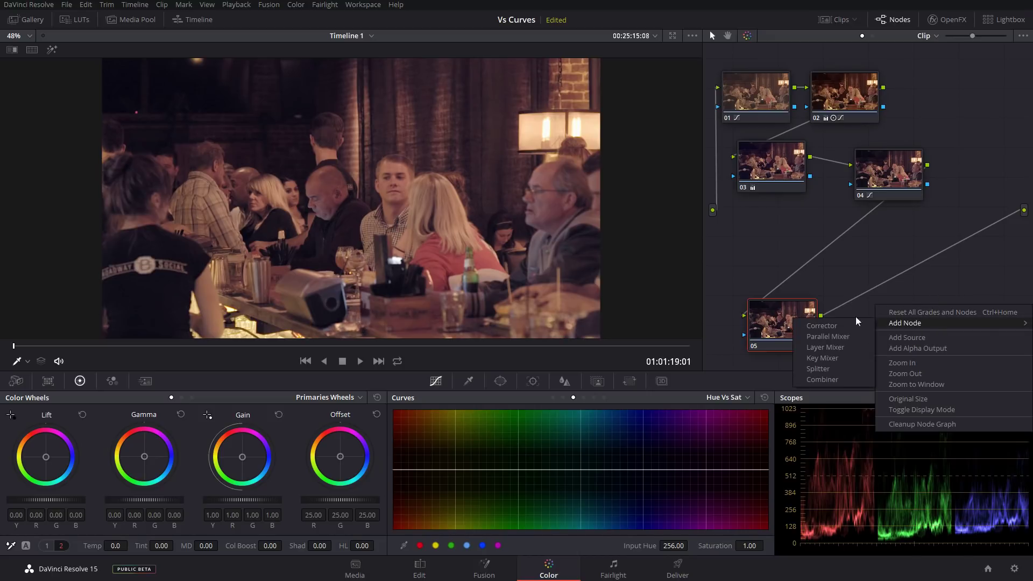
left_click(860, 274)
Reposition node 05, sample the blonde woman's red top on the Hue Vs Sat curve, and raise that hue's saturation above 1.35
left_click_drag(805, 340, 767, 311)
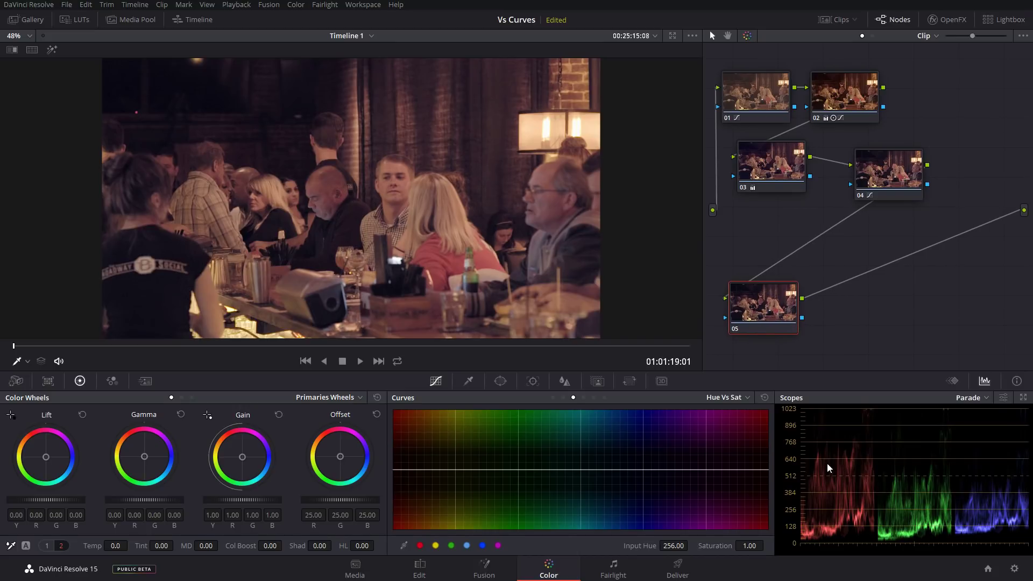
left_click_drag(764, 311, 765, 317)
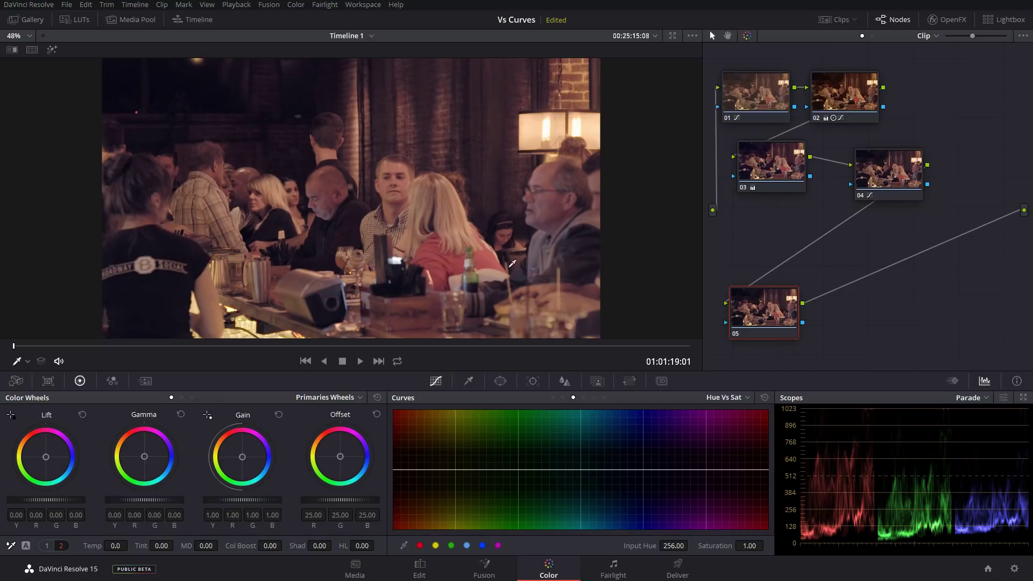
left_click(433, 245)
left_click_drag(762, 473, 762, 449)
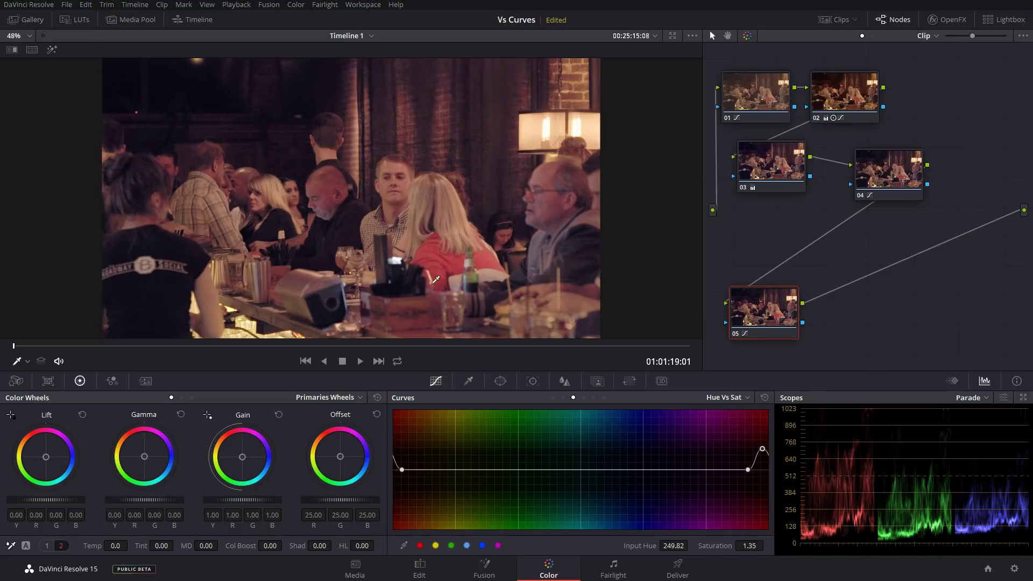
left_click_drag(762, 449, 765, 442)
Add a circular window over the woman's red top on node 05, flattened to size 29.67 and aspect 70.29, pan 54.93, tilt 46.74
left_click(501, 381)
left_click(412, 456)
left_click_drag(356, 203, 449, 281)
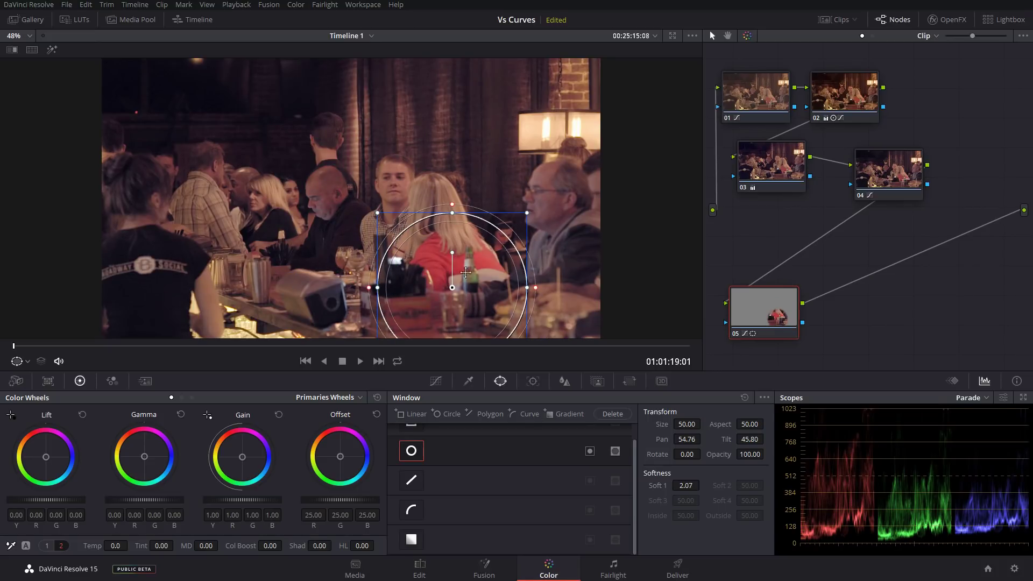
left_click_drag(448, 291, 451, 271)
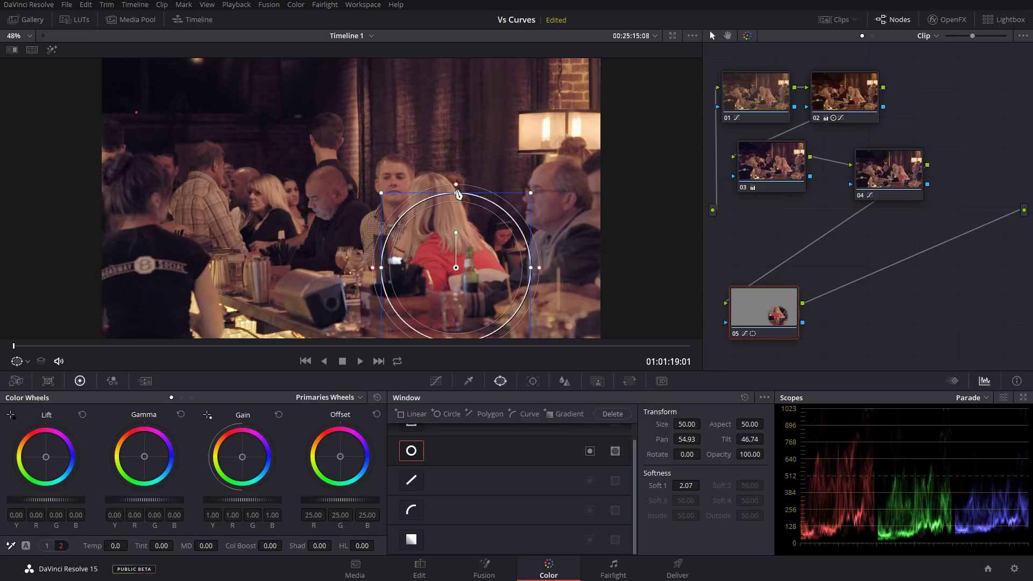
left_click_drag(456, 194, 456, 221)
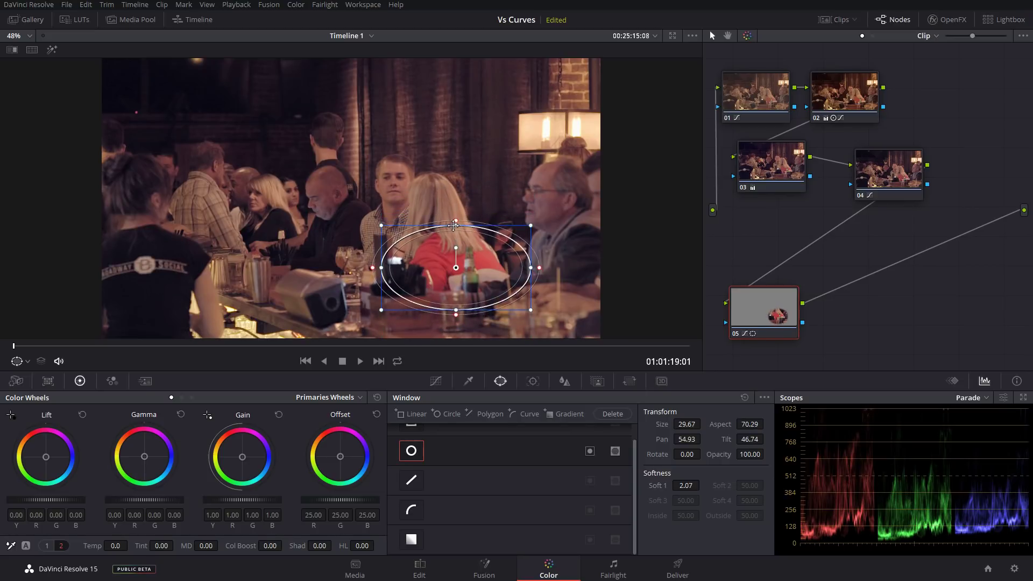
Narrow node 05's circular window around the red top to size 28.24 and aspect 60.12, and add a serial node after node 05
left_click_drag(531, 268, 452, 264)
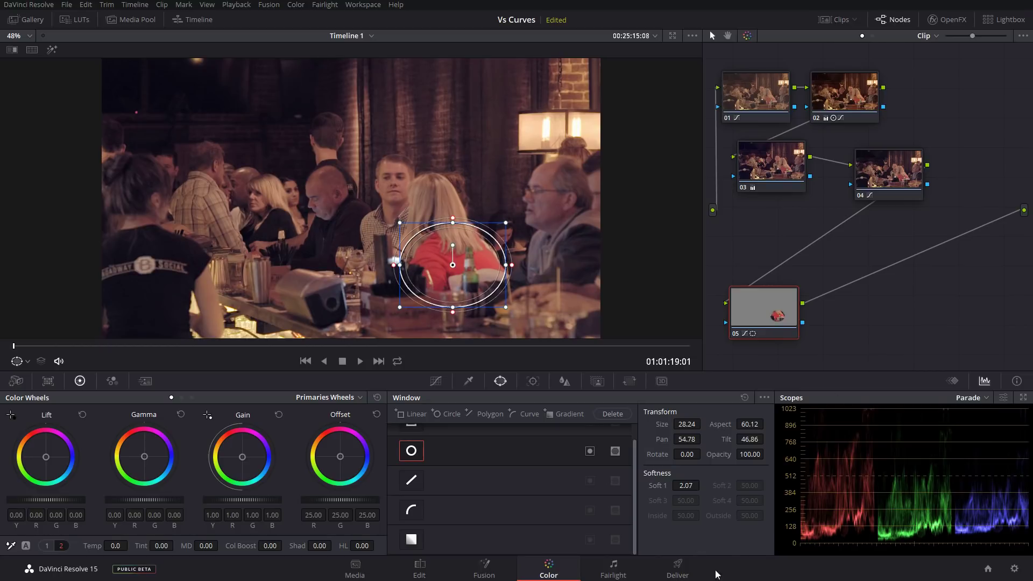
key("alt+s")
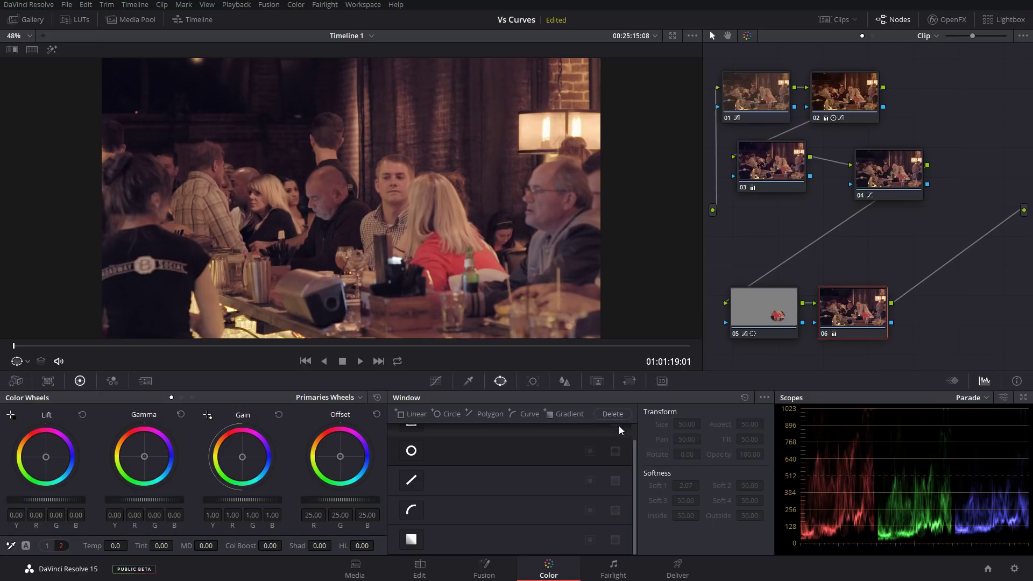
left_click(764, 310)
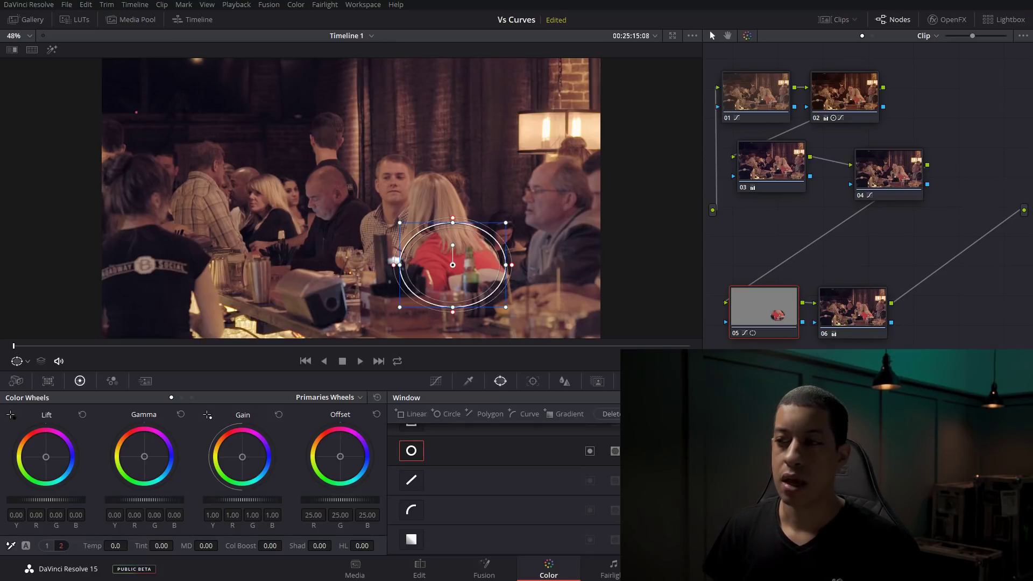
left_click(861, 322)
left_click_drag(861, 322, 866, 321)
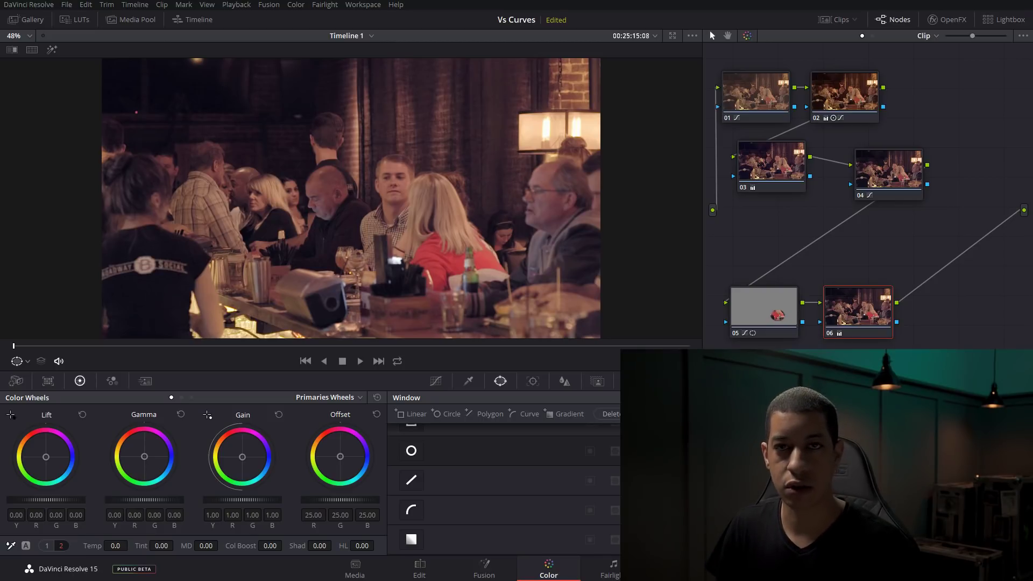
Open the curves for node 06 and switch the curve type to Sat Vs Sat
left_click(436, 381)
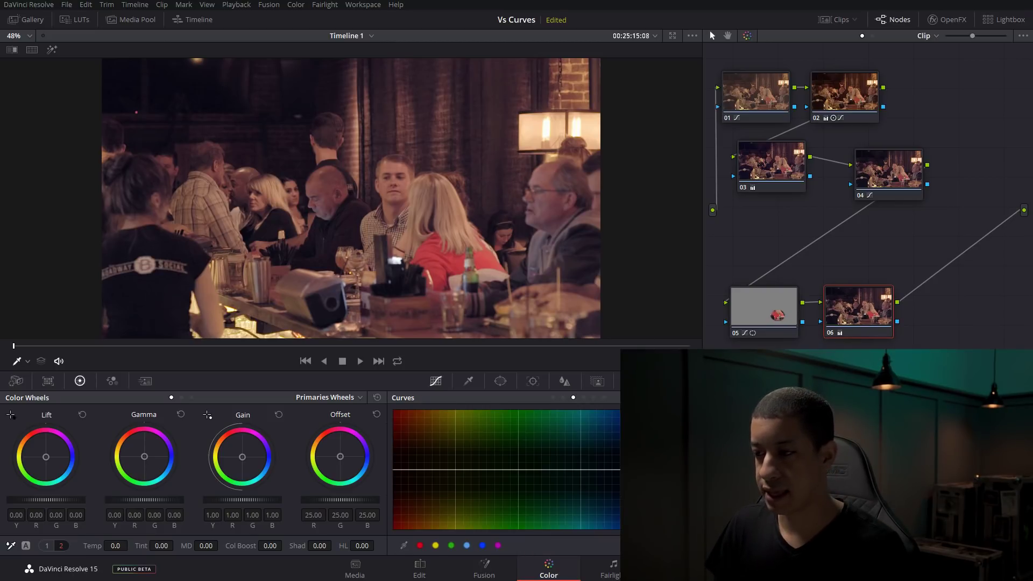
left_click(728, 397)
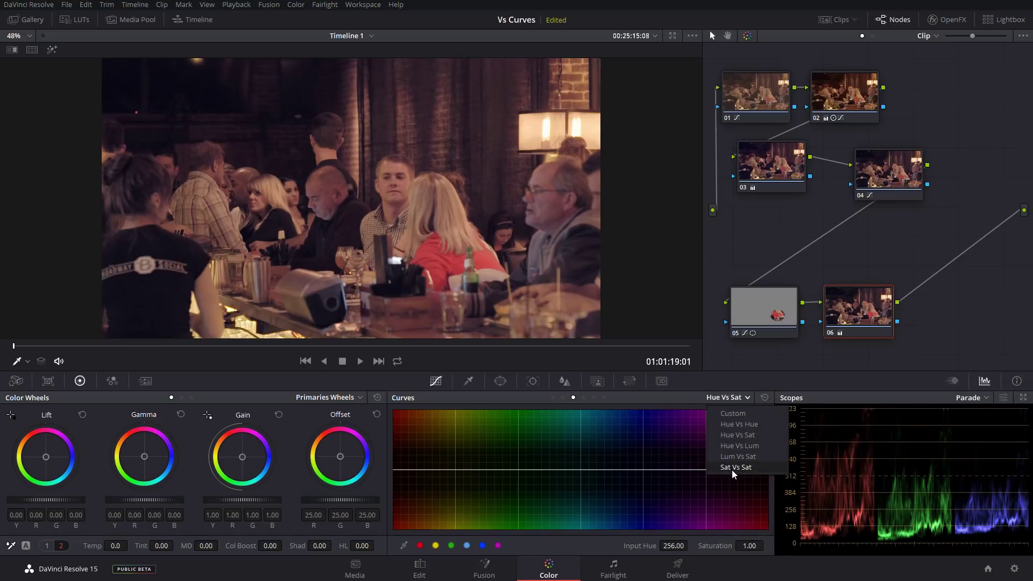
left_click(731, 467)
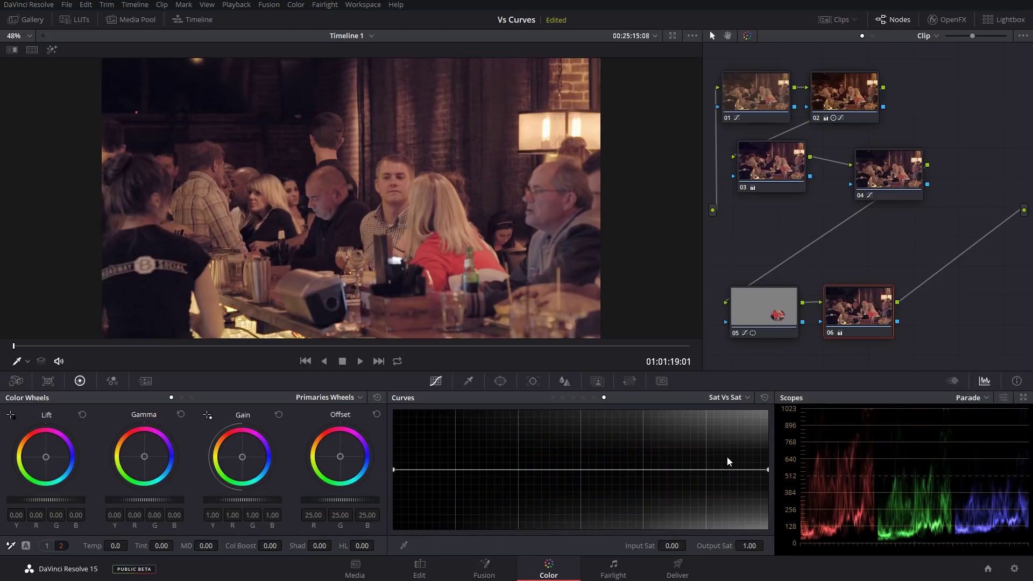
Change the scope from Parade to Vectorscope and turn on its 2x zoom, comparing the trace with and without it
left_click(966, 398)
left_click(963, 438)
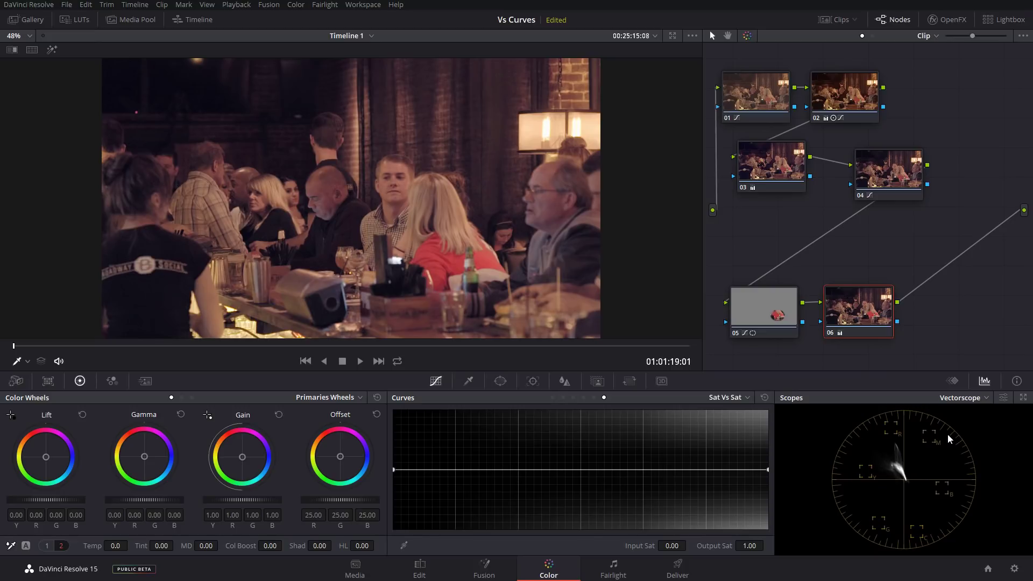
left_click(948, 401)
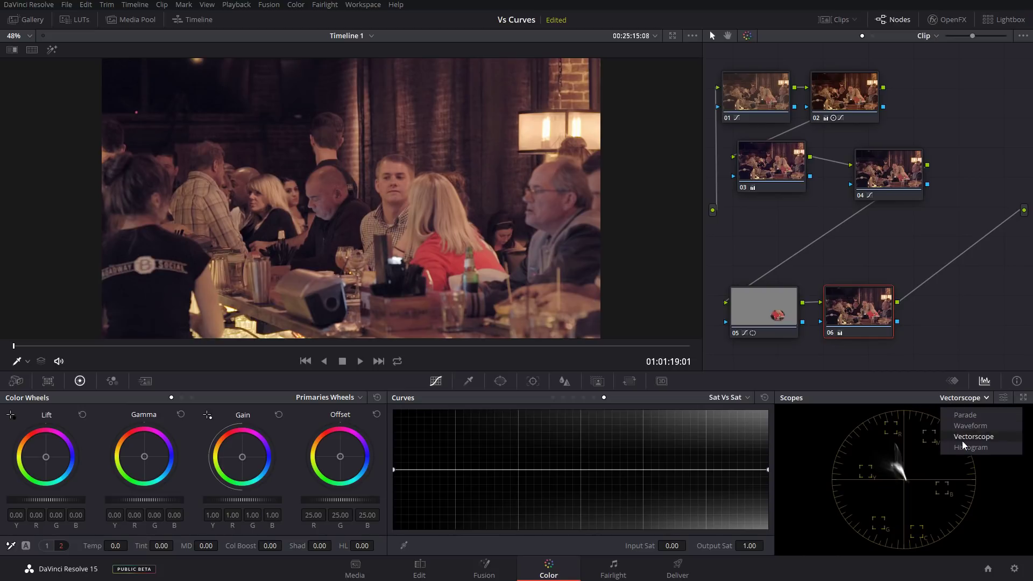
left_click(1003, 398)
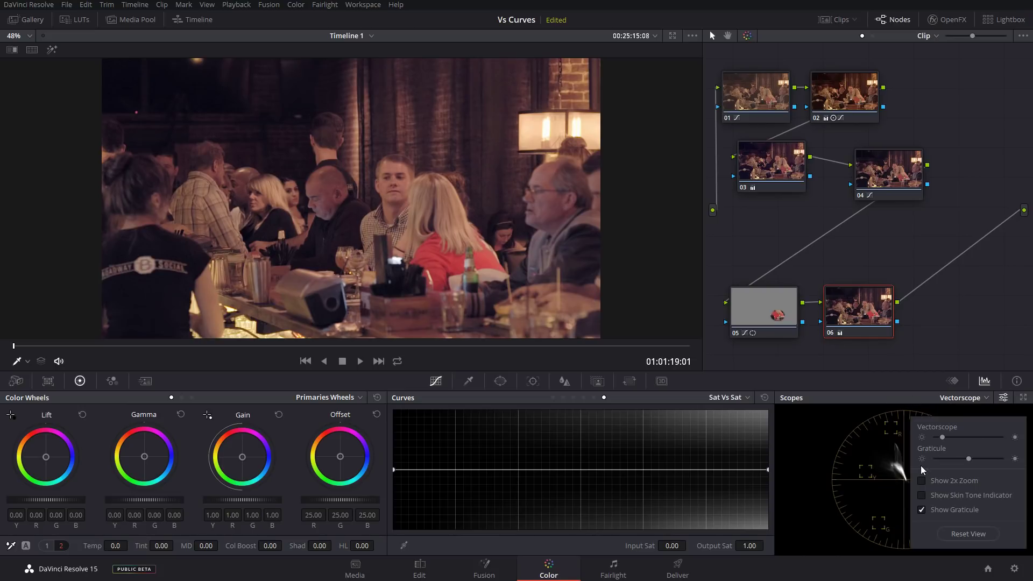
left_click(921, 480)
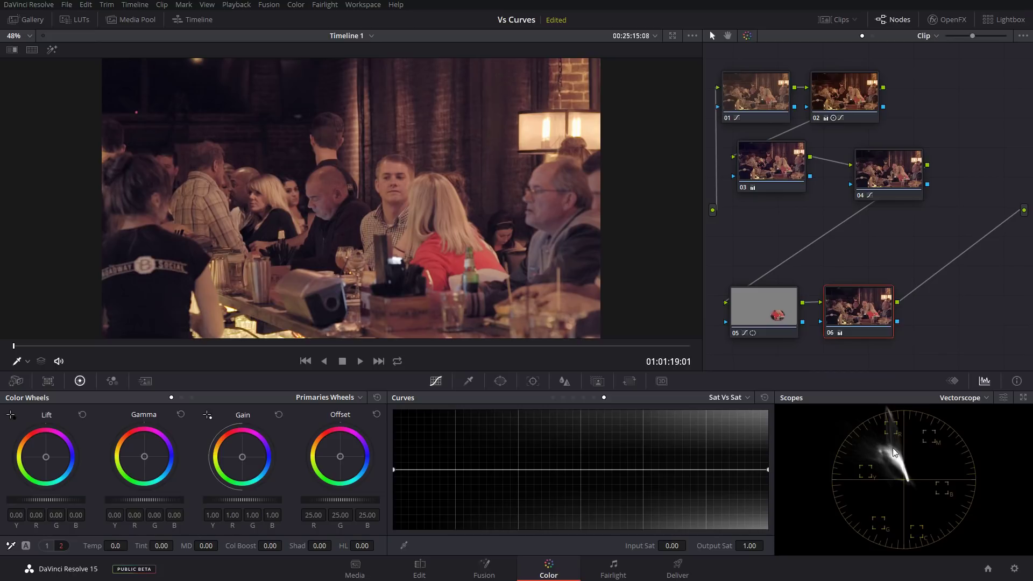
left_click(1003, 398)
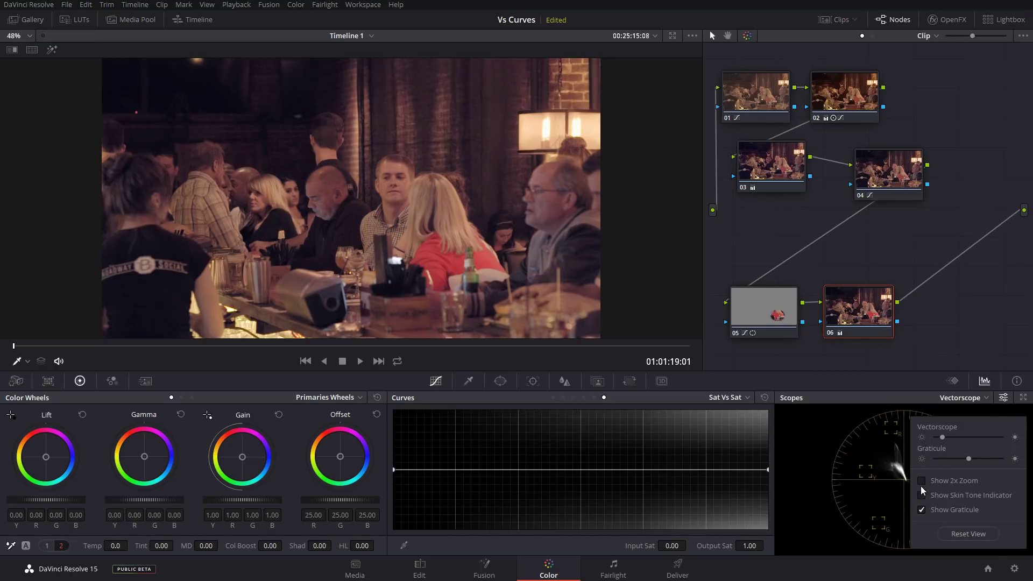
left_click(869, 458)
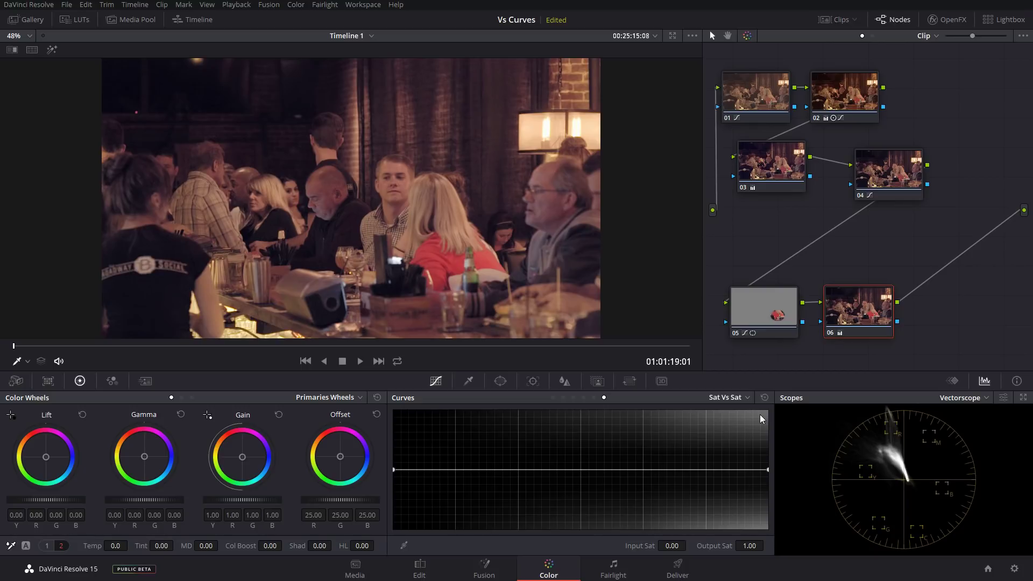
Pull down node 06's Sat Vs Sat curve to output 0.96 at input 0.13, 0.72 at 0.25 and 0.36 at 0.50
left_click(768, 469)
left_click_drag(766, 470, 768, 518)
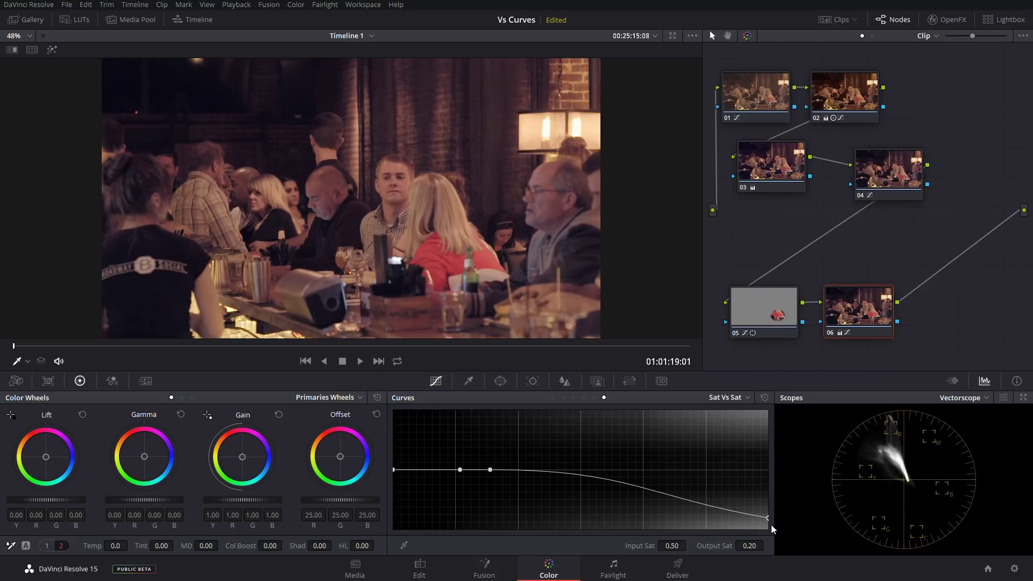
left_click_drag(766, 519, 789, 508)
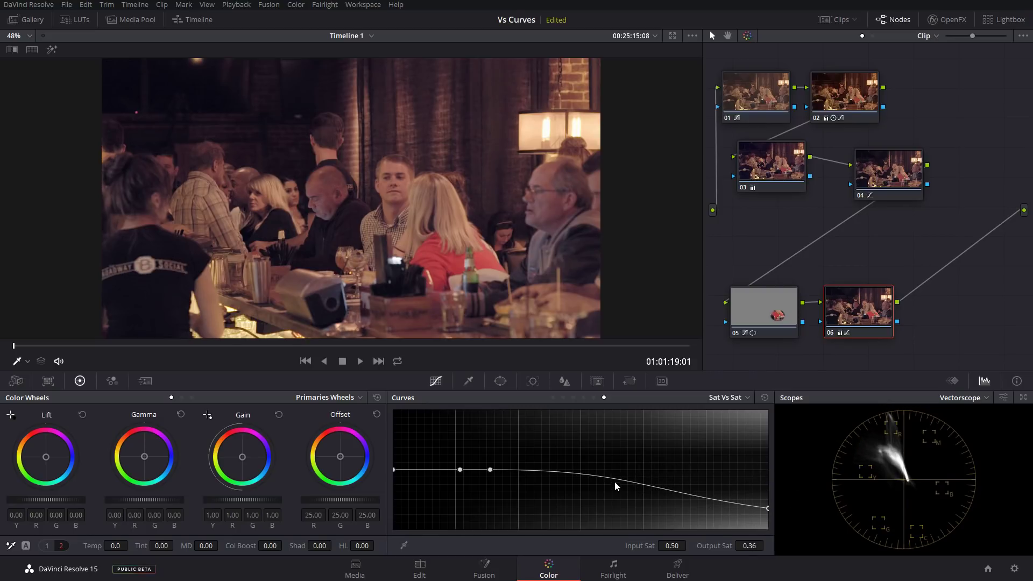
left_click(577, 473)
left_click_drag(576, 474, 582, 487)
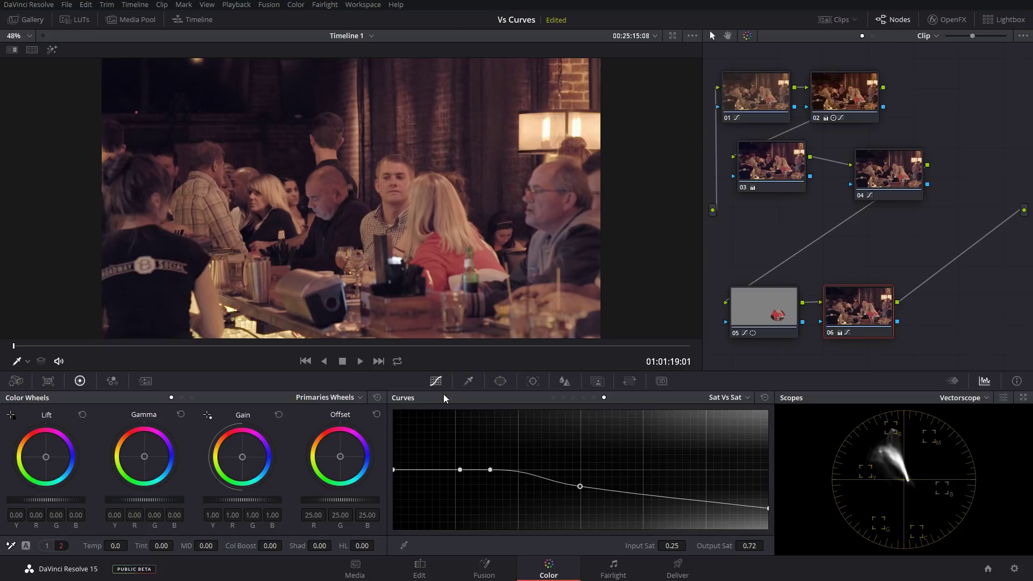
left_click_drag(489, 470, 491, 474)
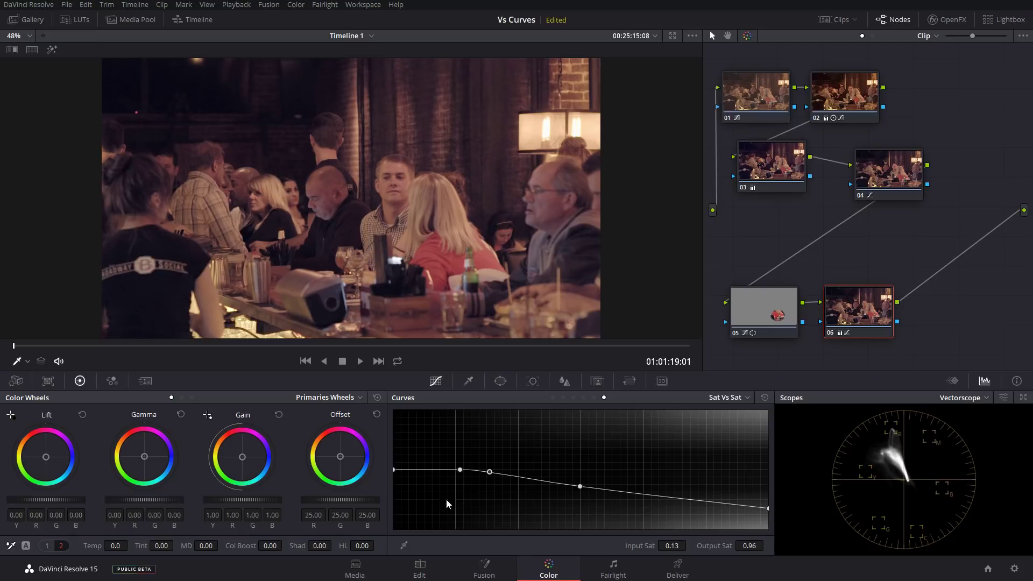
Try a circular window over the woman's red top on node 06 and turn it off again
left_click(499, 383)
left_click(411, 450)
left_click_drag(351, 204, 440, 274)
left_click(411, 451)
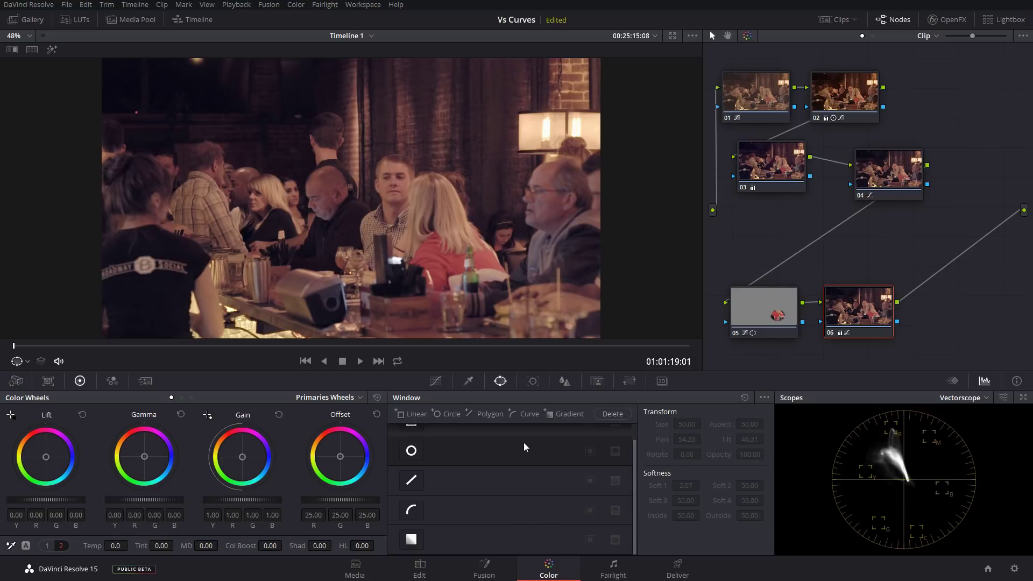
left_click(468, 382)
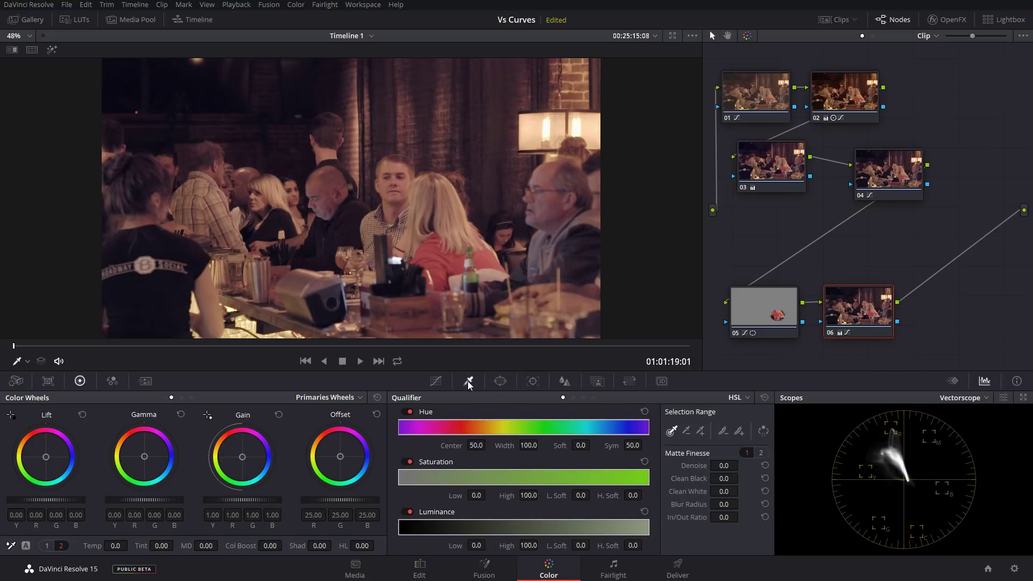
left_click(435, 382)
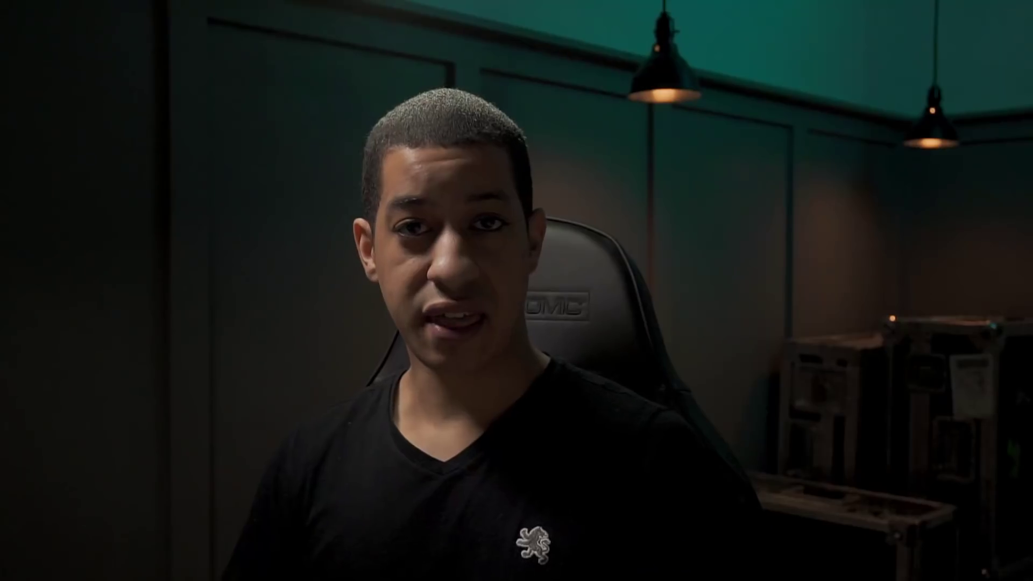